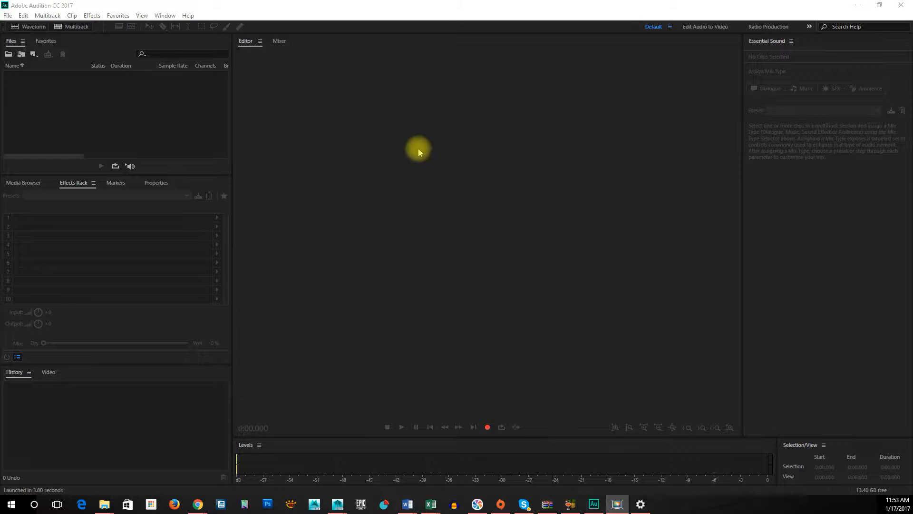
Step: Record about 9 seconds of narration into a new audio file named Narrative Test1, with 44100 Hz, Stereo and 32 (float) settings
left_click(463, 253)
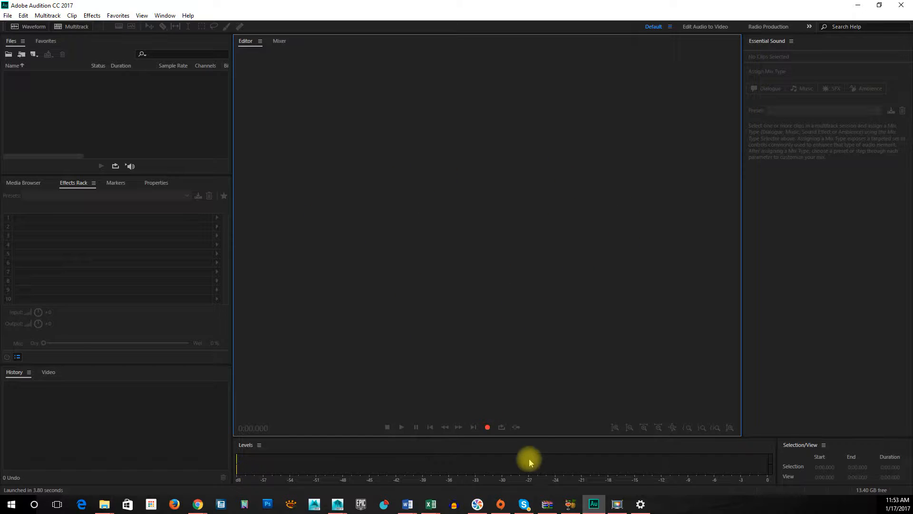
left_click(490, 429)
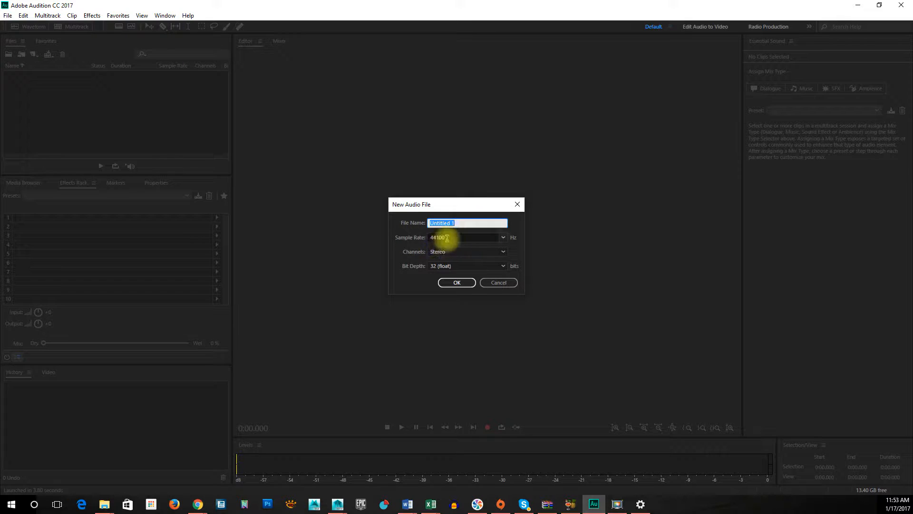
left_click(503, 238)
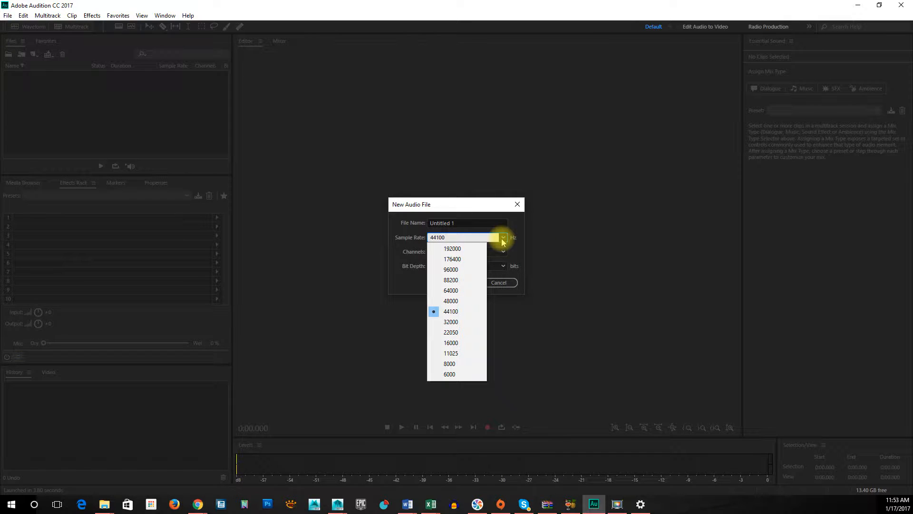
left_click(503, 238)
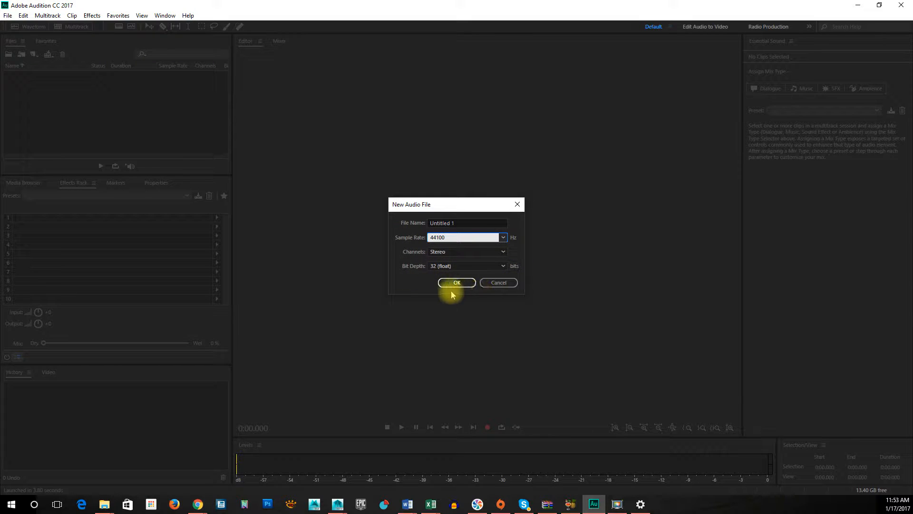
left_click(463, 222)
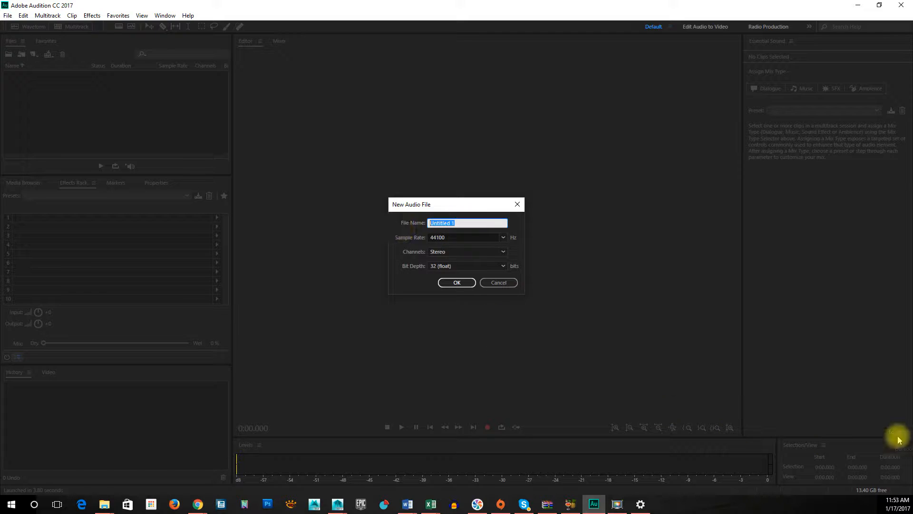
type("Narrati")
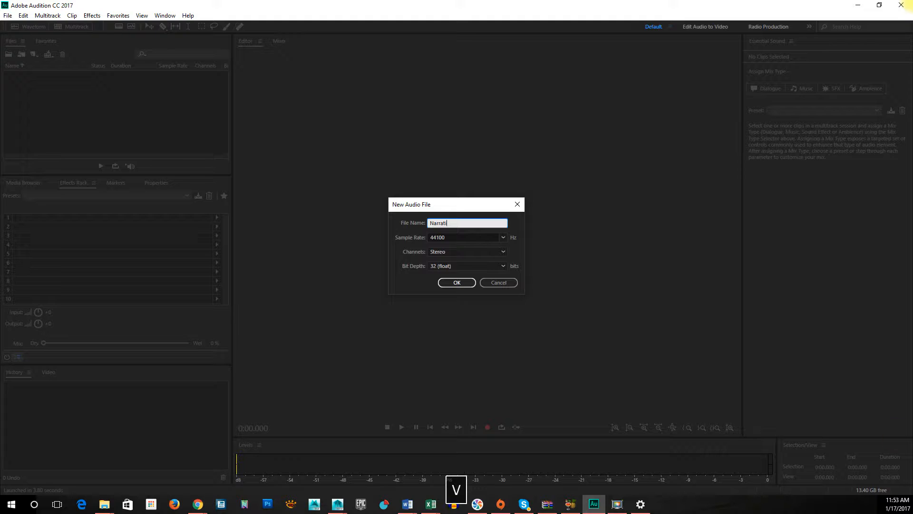
type("ve Test1")
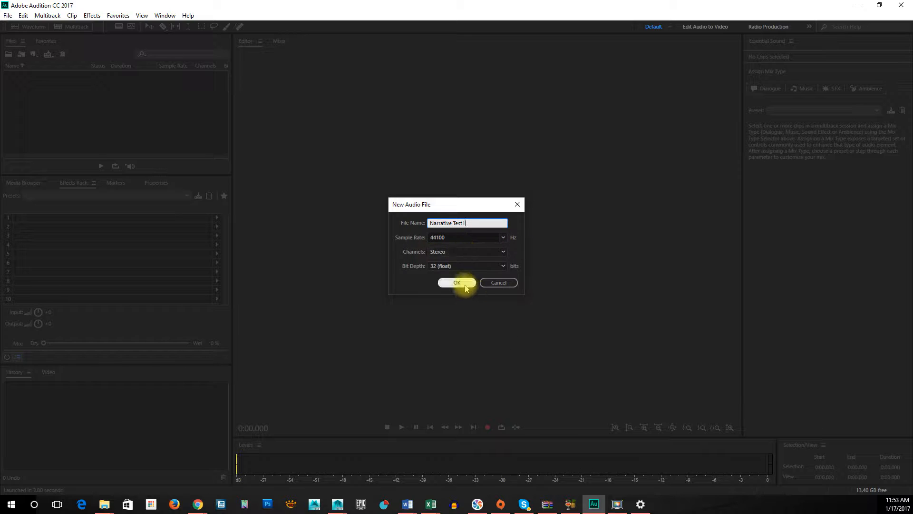
left_click(464, 284)
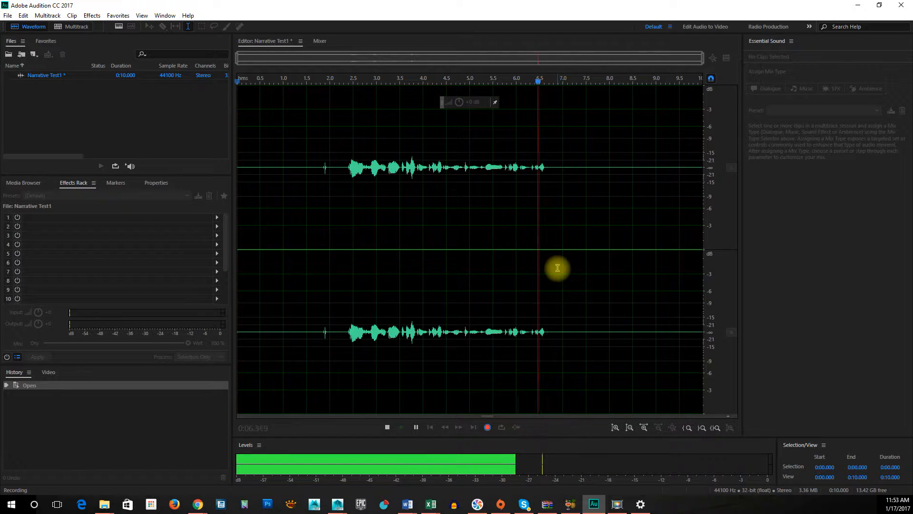
left_click(387, 427)
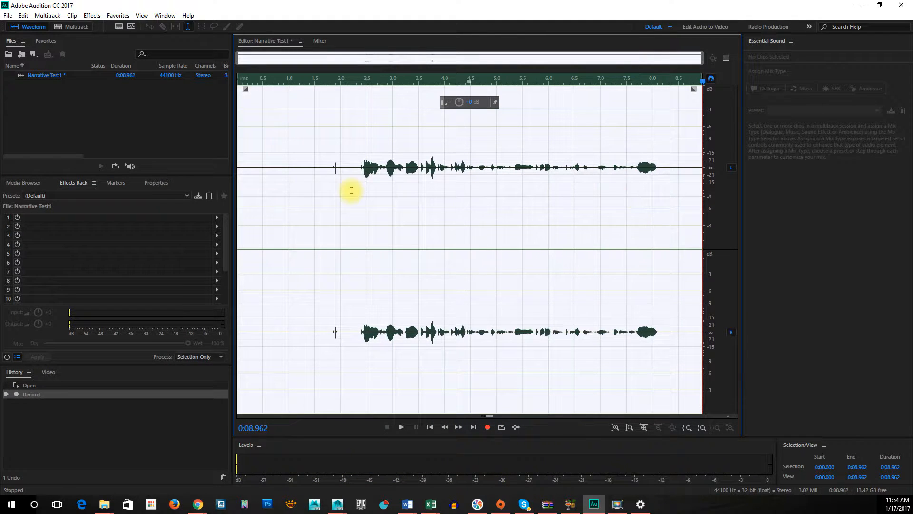
Step: Play back the recording from the small click noise before the speech, at about 1.9 seconds
left_click(351, 178)
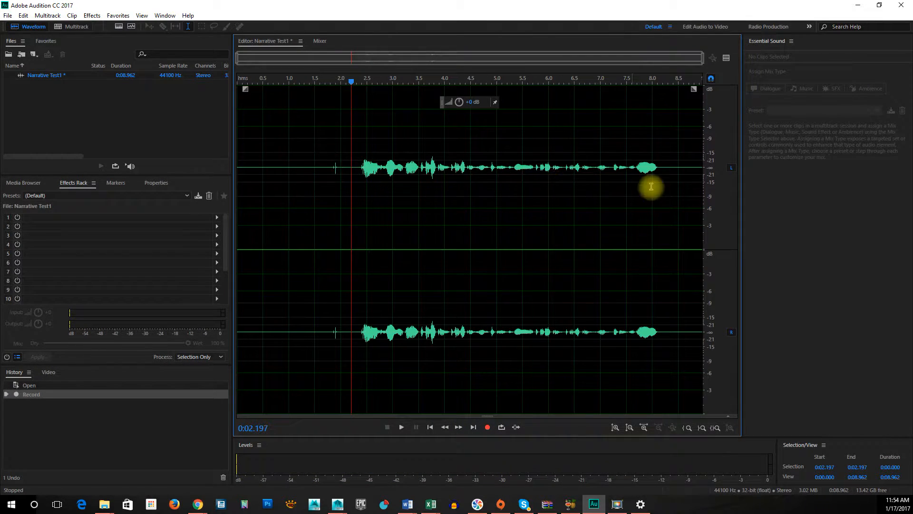
left_click_drag(314, 186, 218, 179)
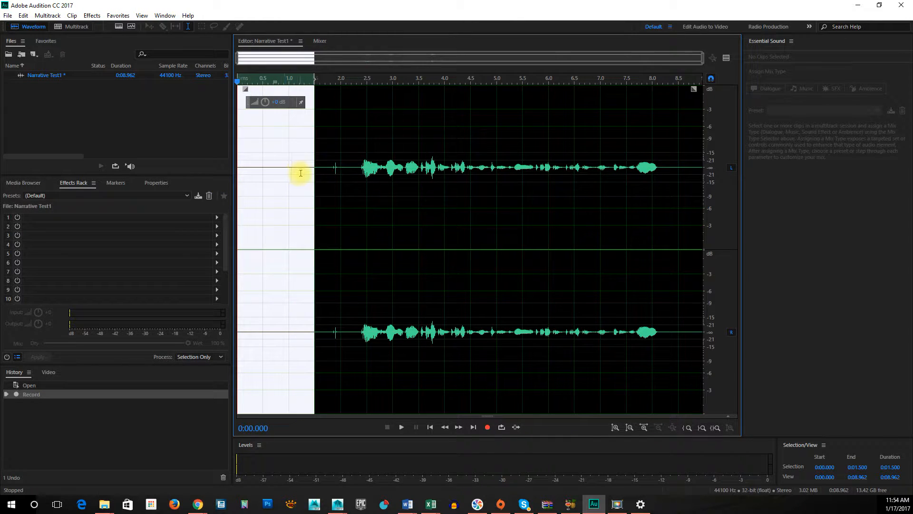
left_click(335, 190)
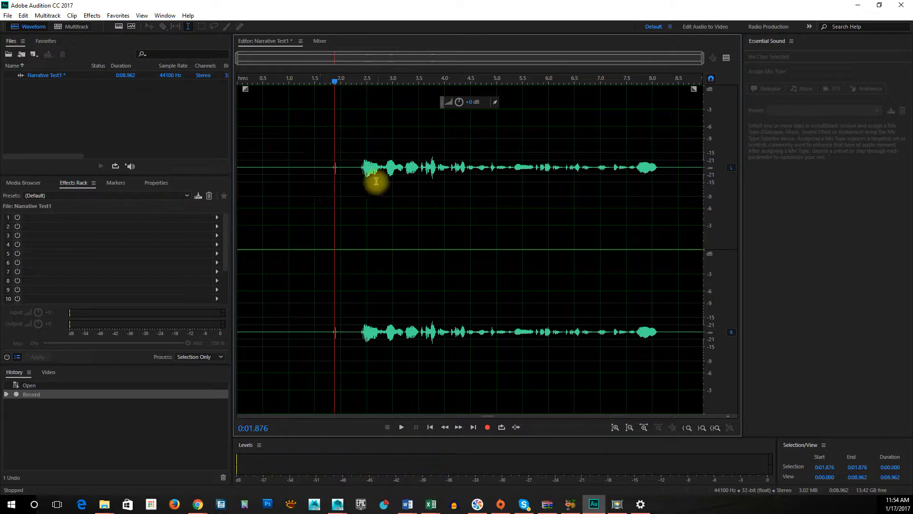
left_click(401, 428)
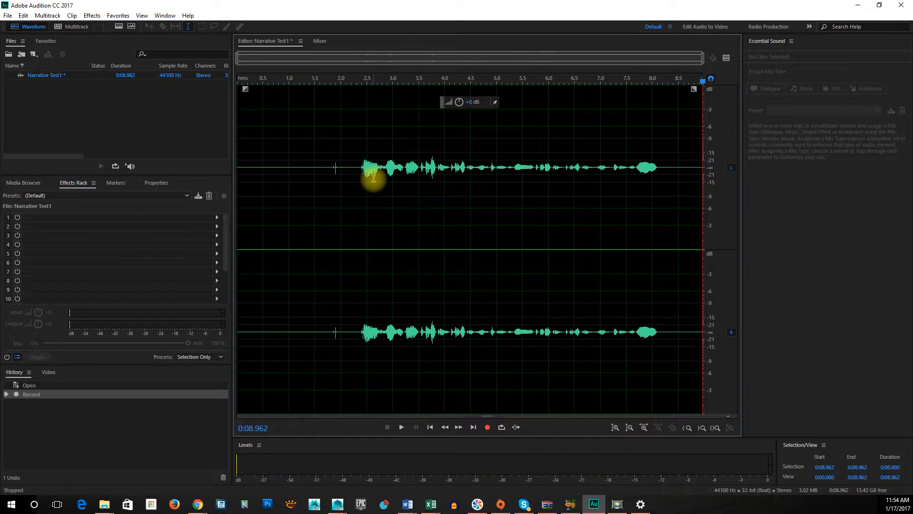
Step: Silence the first spoken words from about 2.3 to 3.5 seconds and play the recording back from about 1.6 seconds
left_click_drag(355, 182, 418, 183)
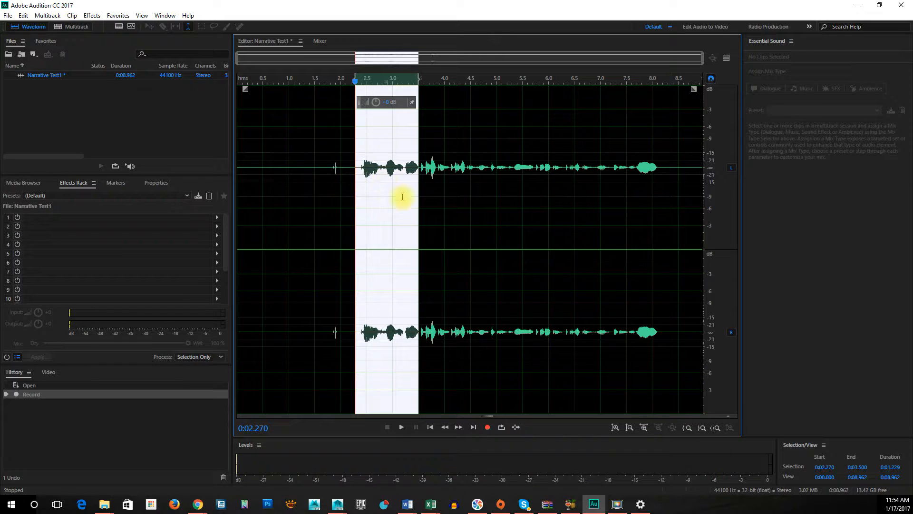
left_click(401, 428)
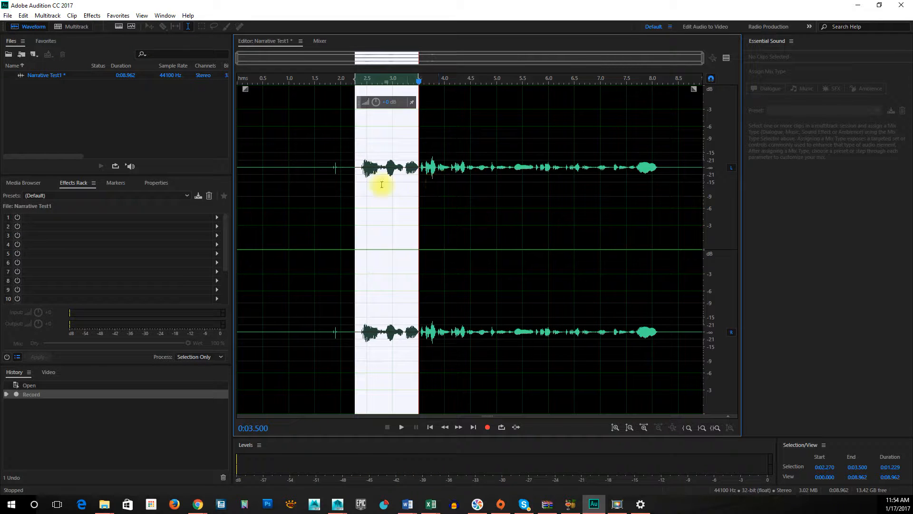
right_click(377, 170)
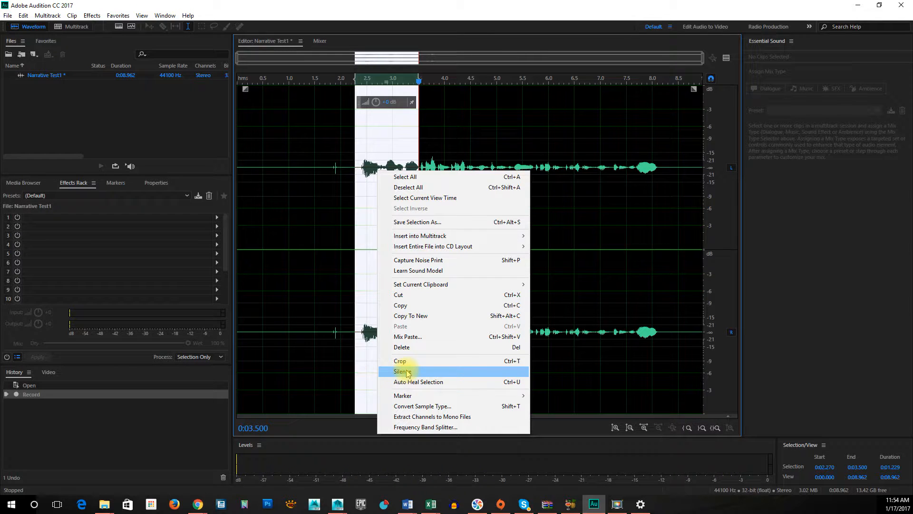
left_click(438, 375)
left_click(455, 246)
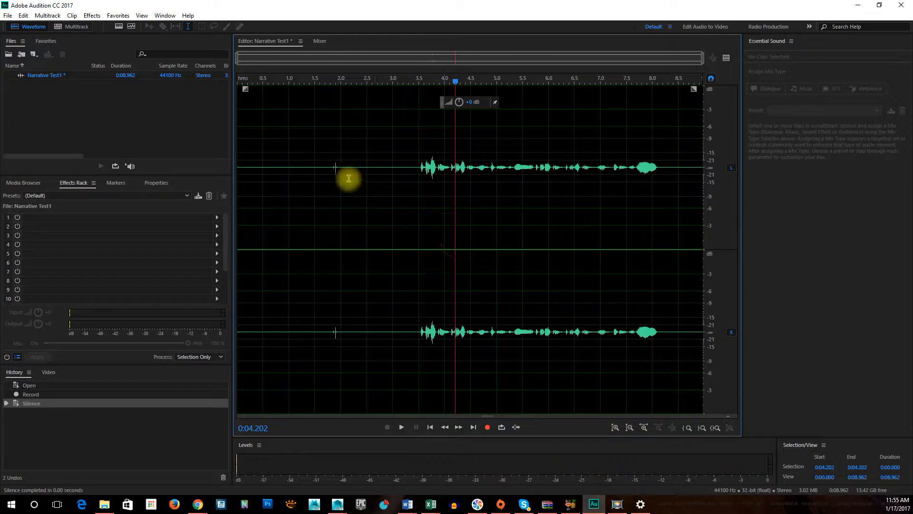
left_click(318, 187)
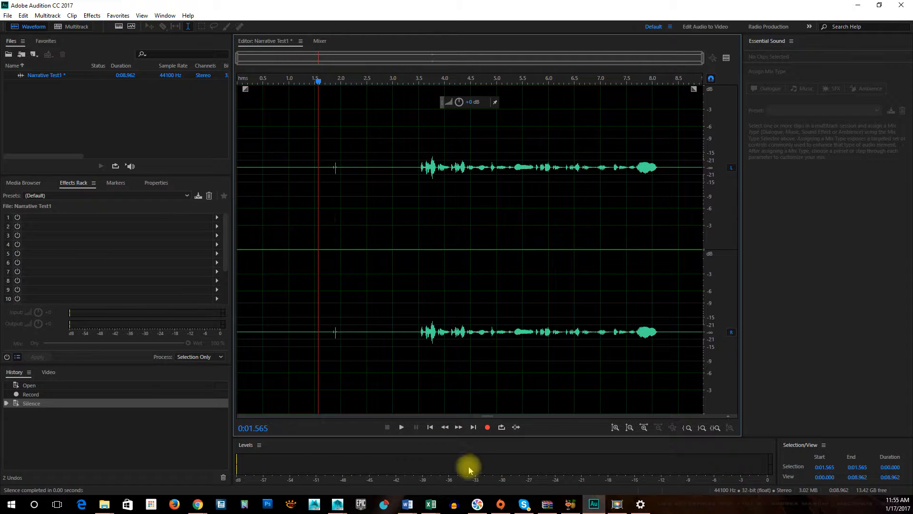
left_click(403, 427)
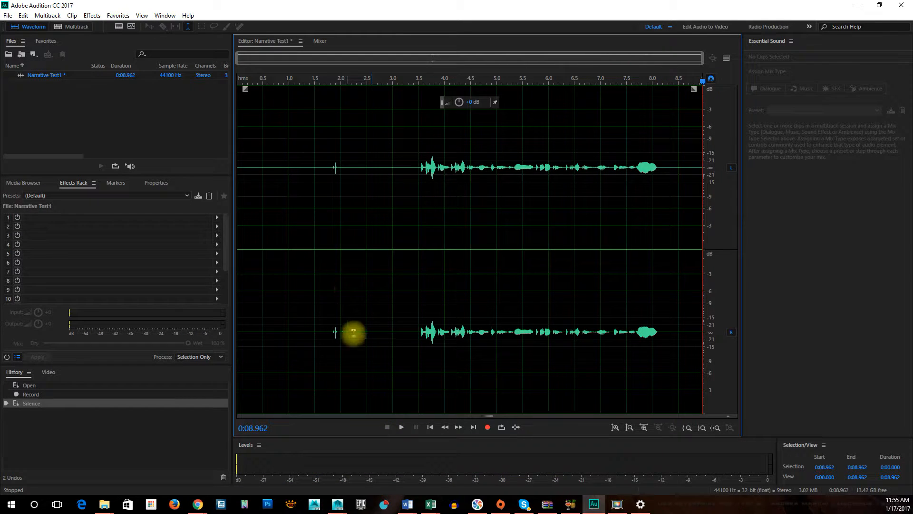
Step: Silence the click noise before the speech, from about 1.3 to 2.2 seconds
left_click_drag(353, 330, 306, 329)
right_click(336, 330)
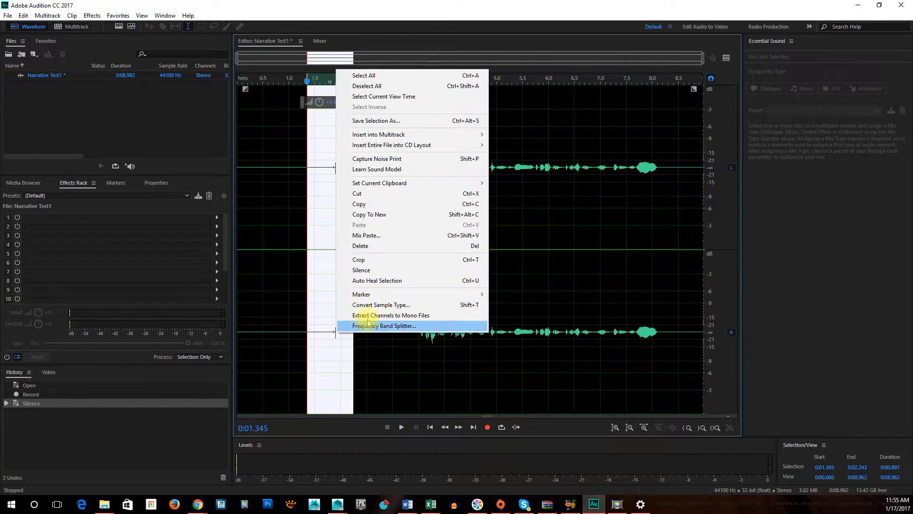
left_click(389, 271)
left_click(412, 273)
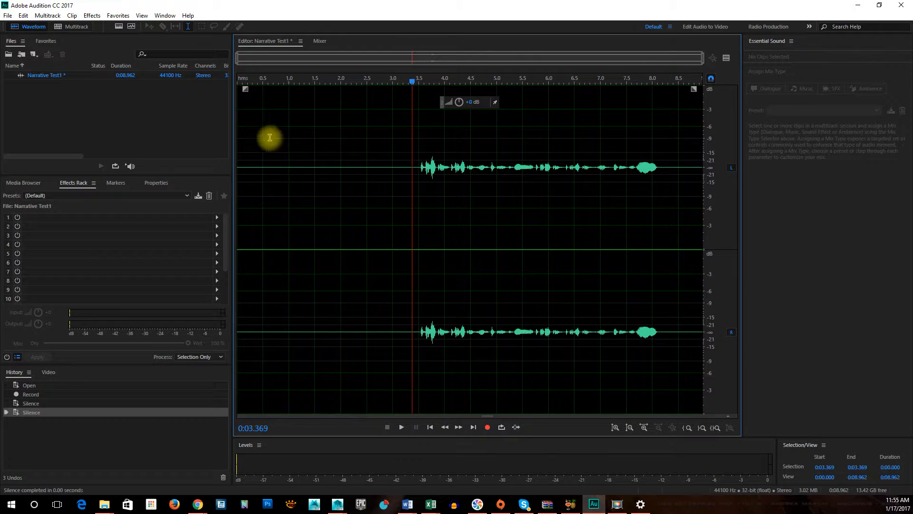
Step: Delete the silent first 3 seconds of the recording and play the shortened audio from the start
left_click_drag(392, 173, 184, 189)
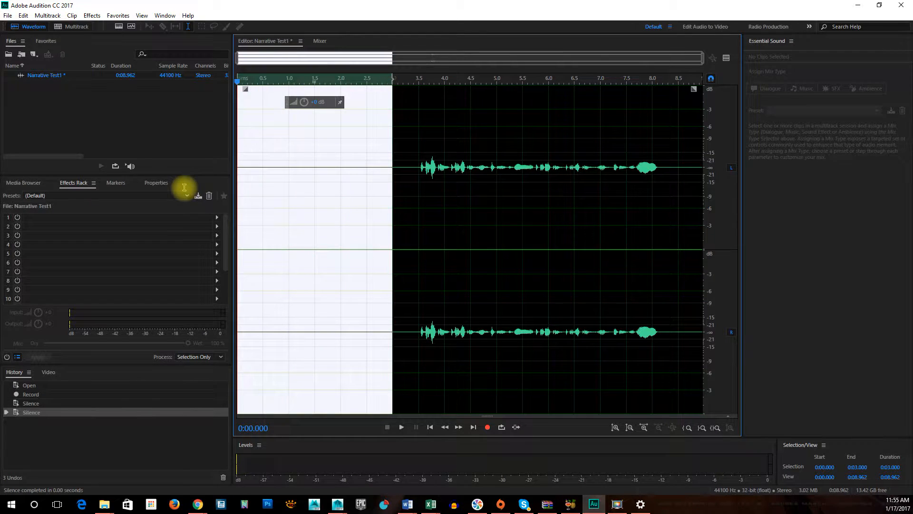
right_click(311, 196)
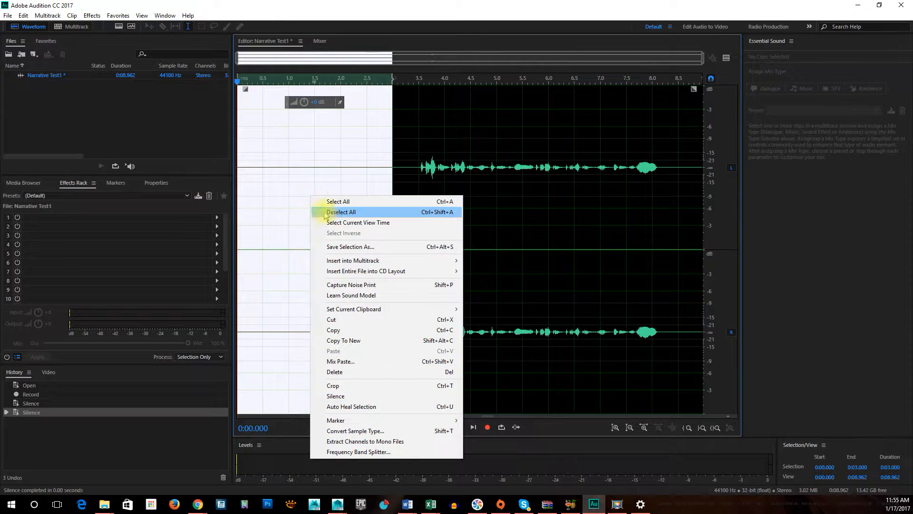
left_click(377, 371)
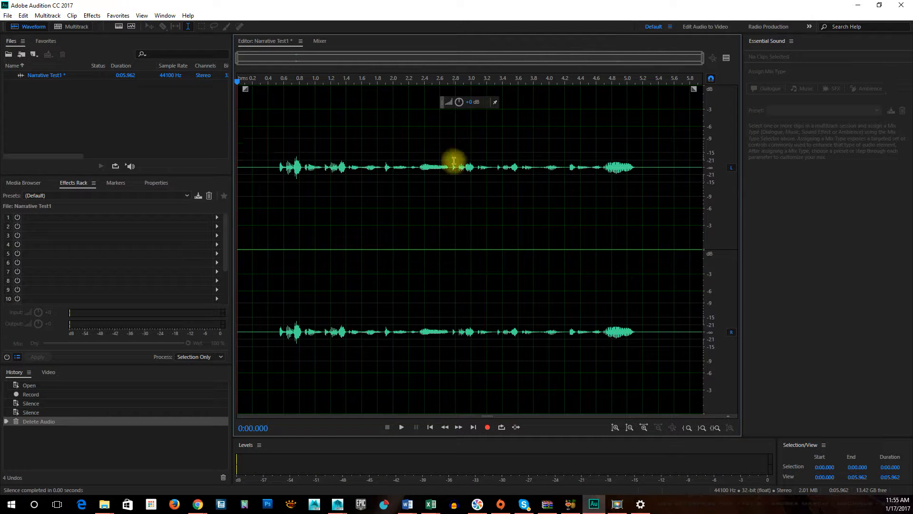
mouse_move(249, 142)
left_mouse_down()
mouse_move(265, 159)
mouse_move(234, 151)
left_mouse_up()
left_click(237, 150)
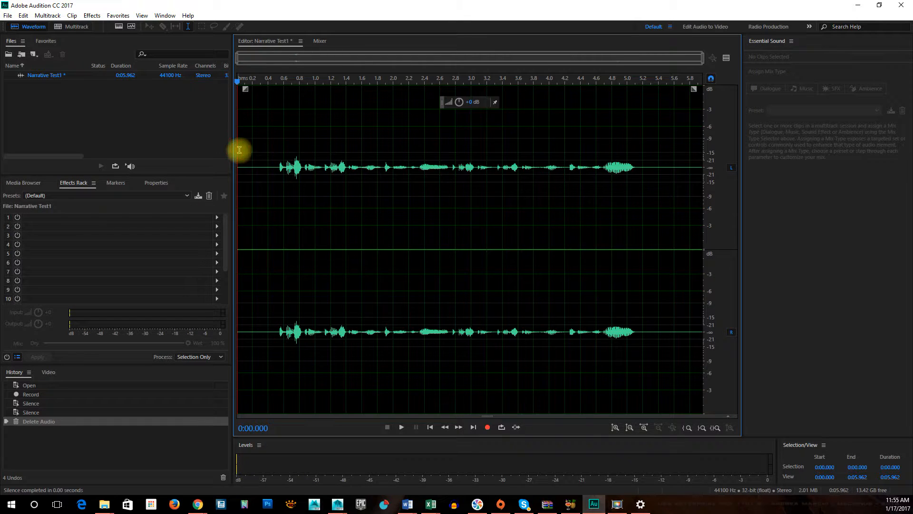
left_click(401, 428)
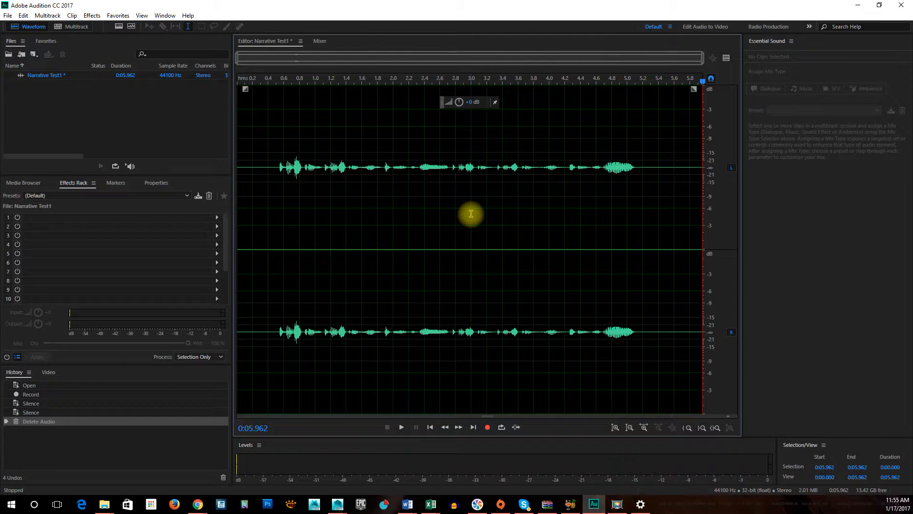
left_click_drag(259, 159, 707, 226)
right_click(436, 226)
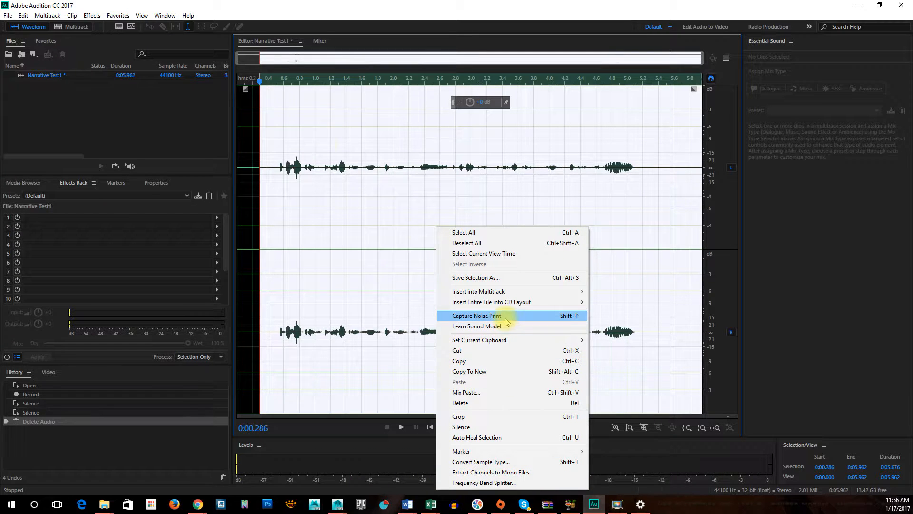
left_click(315, 123)
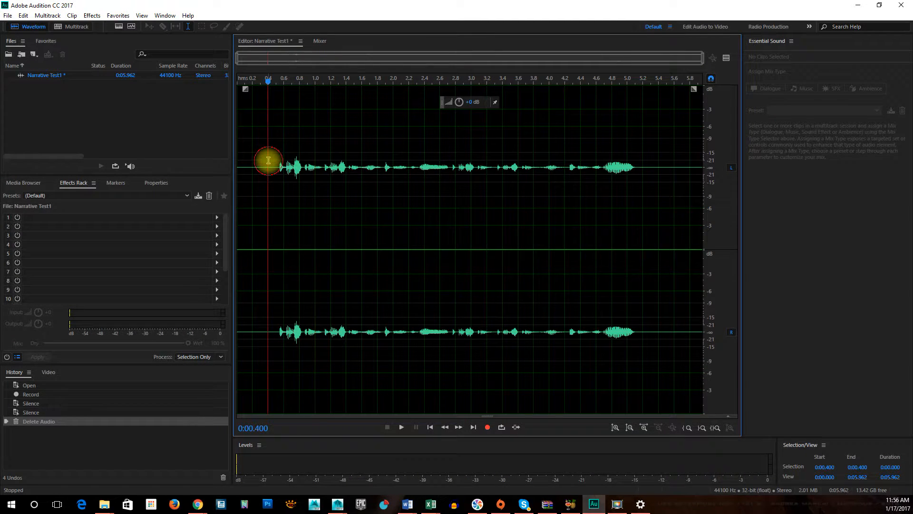
left_click(92, 16)
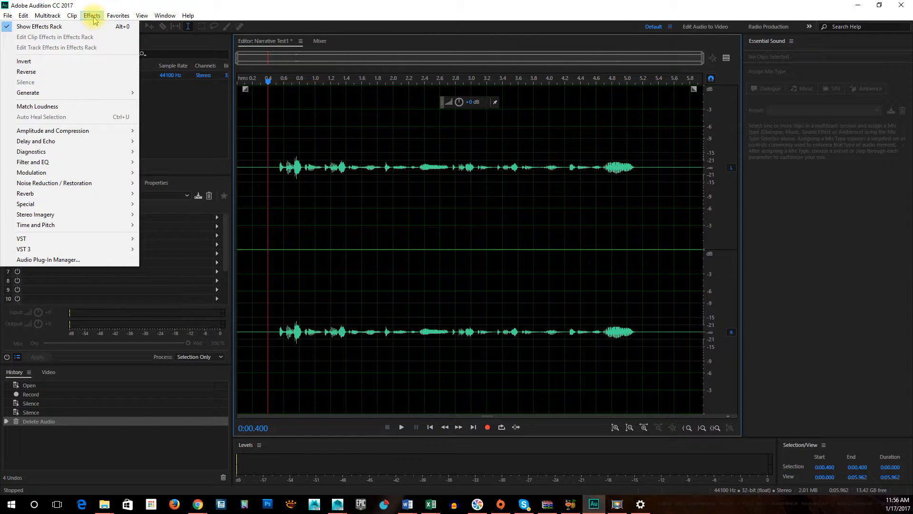
left_click_drag(279, 175, 326, 179)
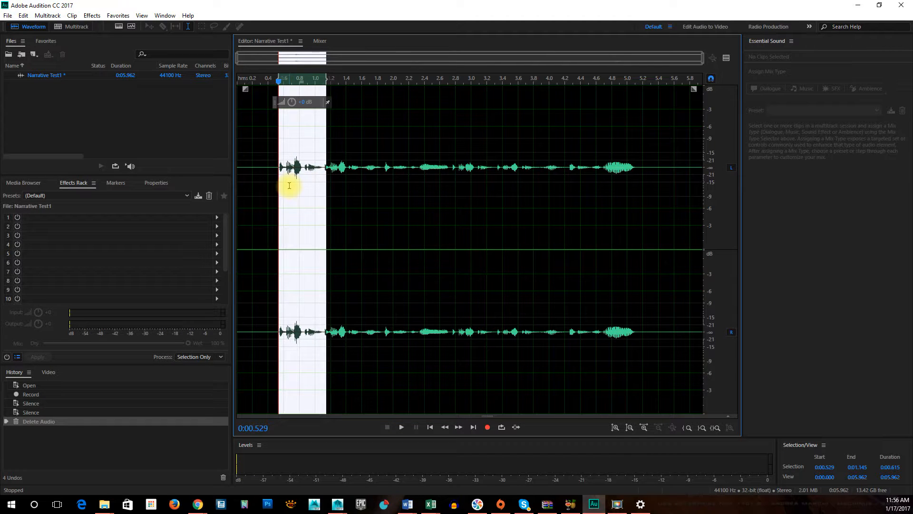
left_click(261, 148)
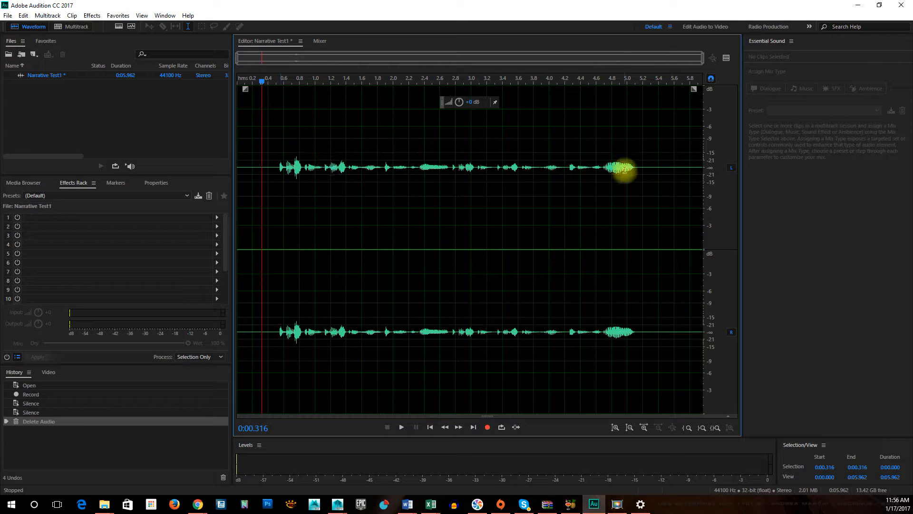
left_click(92, 15)
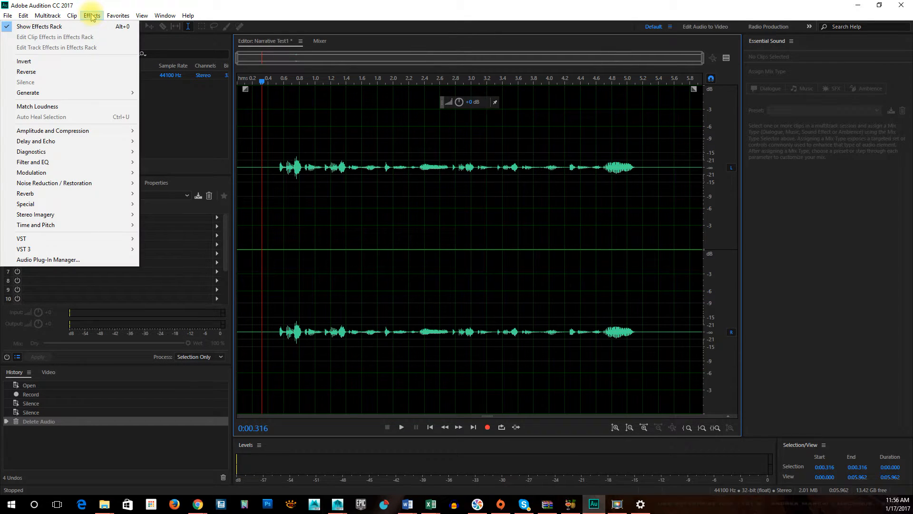
left_click_drag(263, 173, 323, 181)
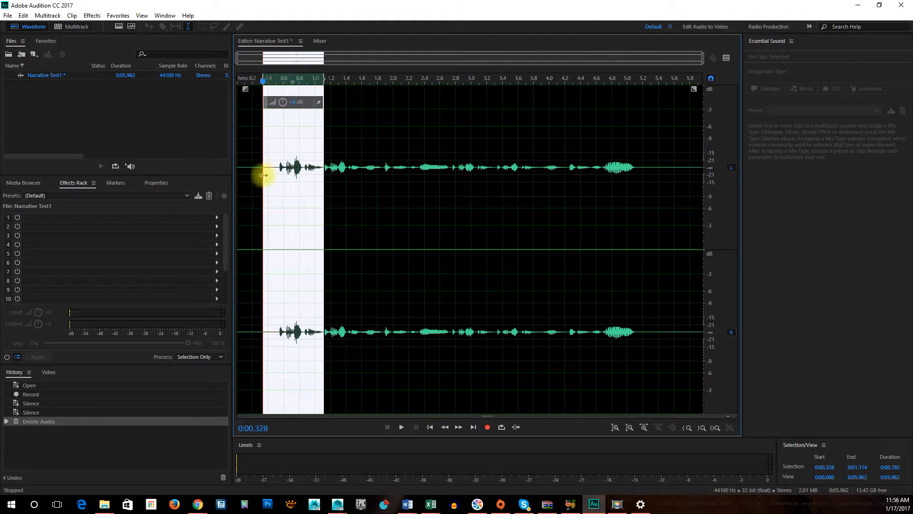
left_click(382, 199)
Step: Open the Amplify effect for the whole recording and preview it with both channels' gain at 18 dB
left_click(241, 154)
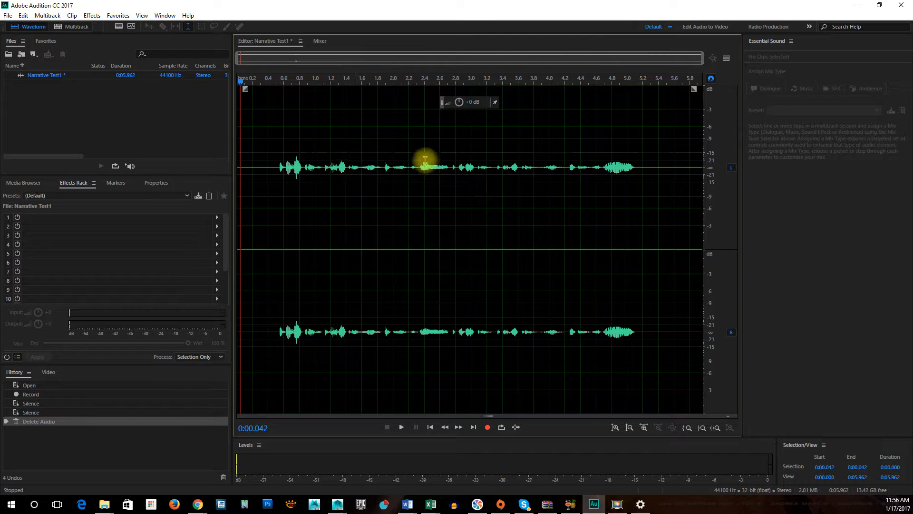
left_click(93, 15)
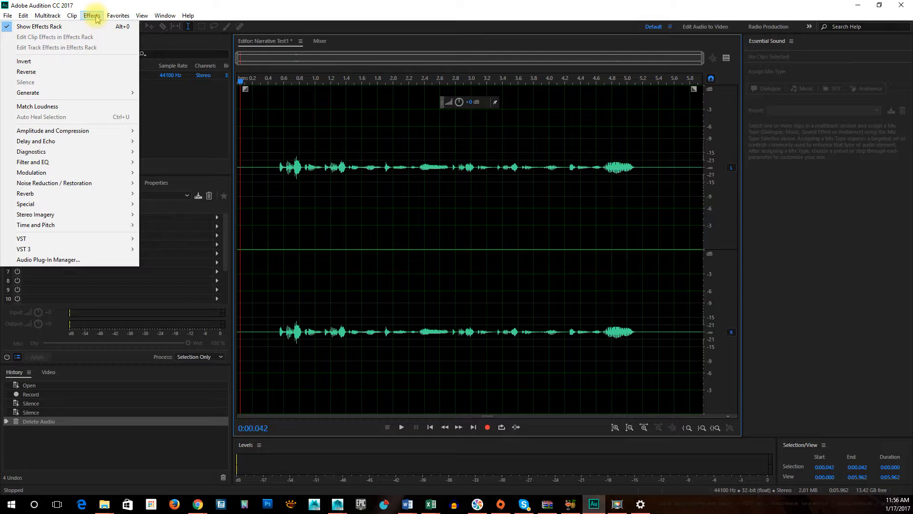
mouse_move(108, 135)
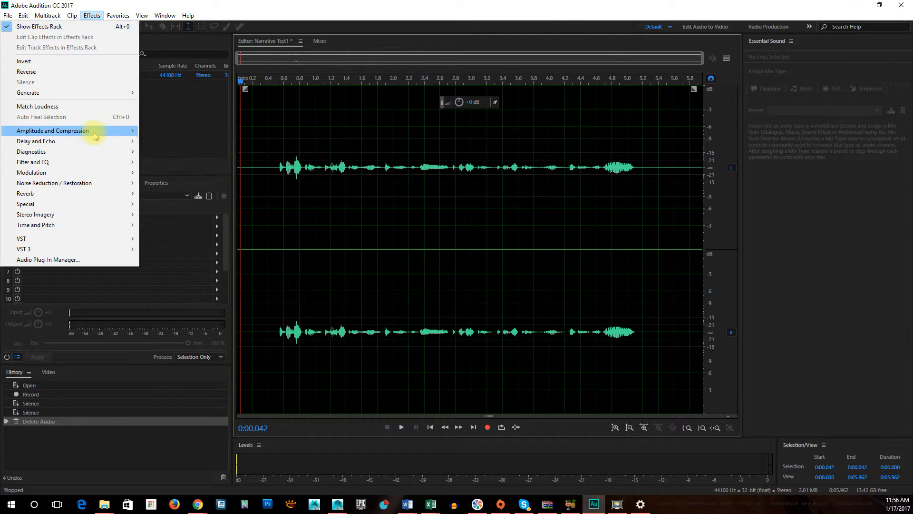
left_click(173, 136)
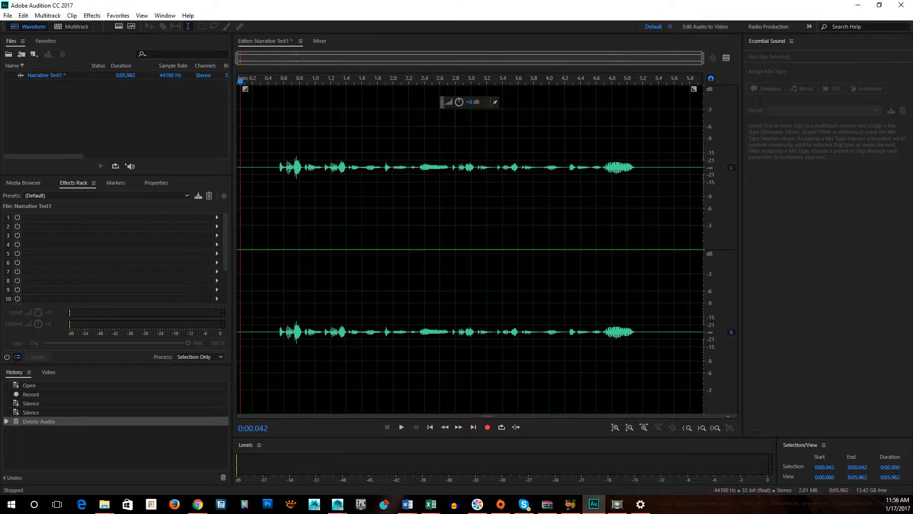
left_click_drag(703, 242, 715, 54)
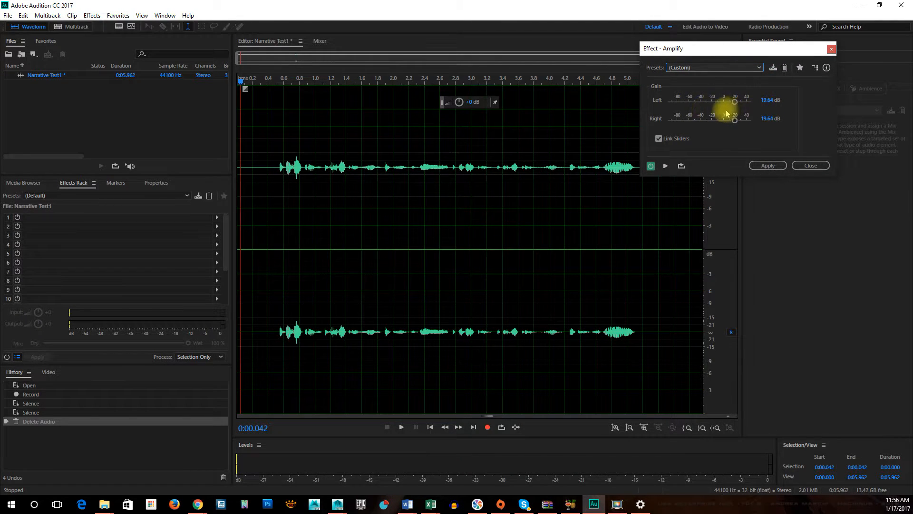
mouse_move(735, 107)
left_mouse_down()
mouse_move(722, 109)
mouse_move(733, 110)
left_mouse_up()
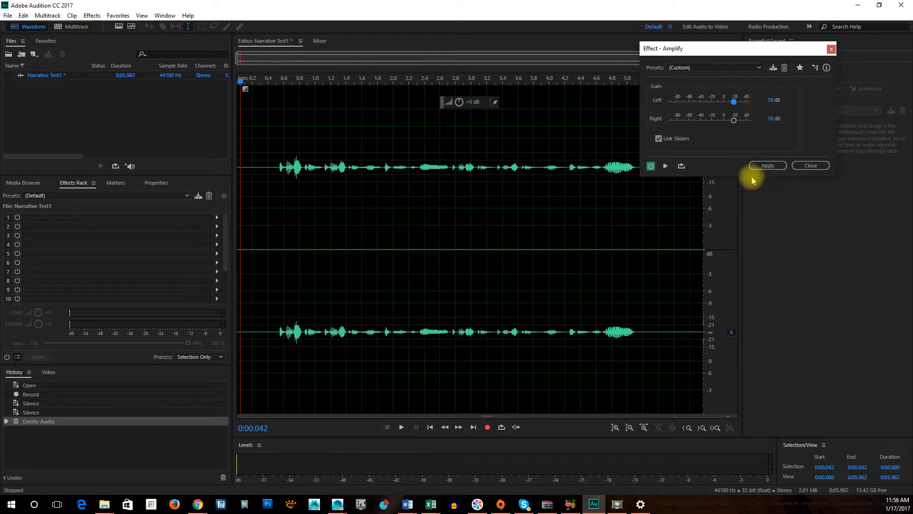
left_click(666, 166)
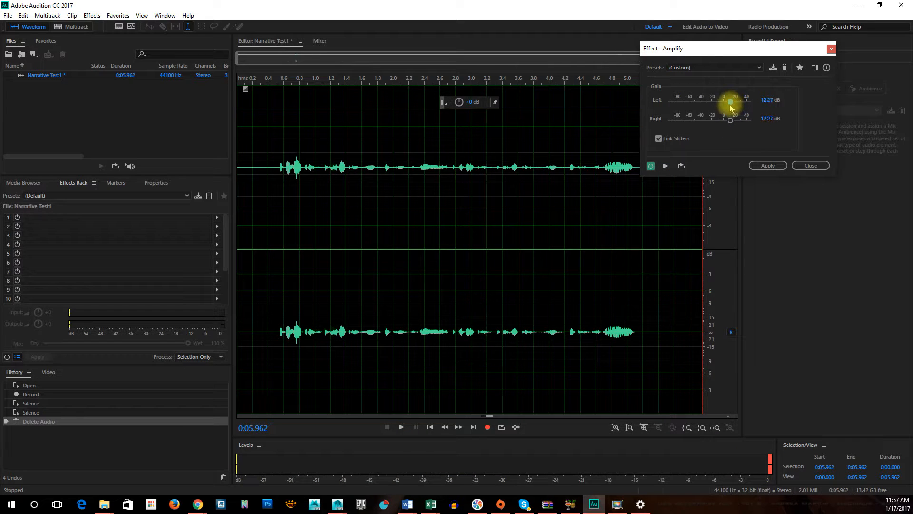
Step: Preview lower gains, amplify both channels of the recording by 9 dB, and clear the selection
left_click(665, 169)
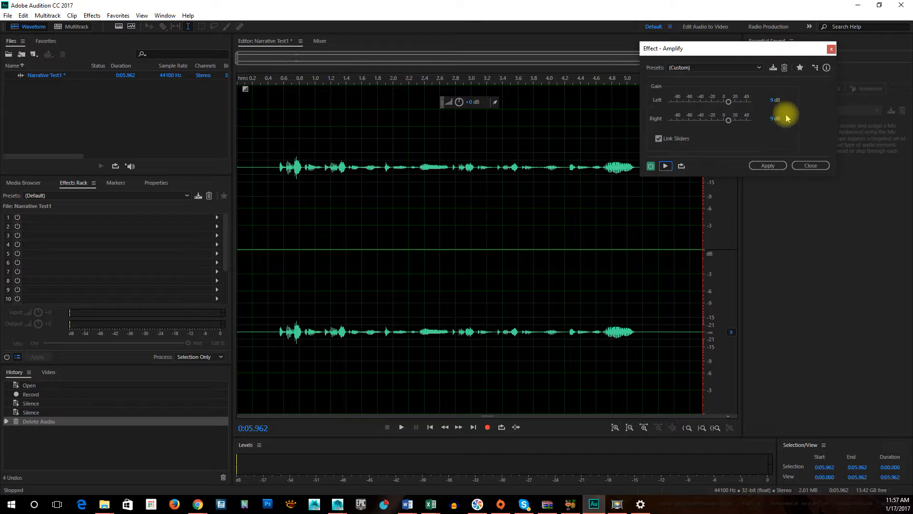
left_click(767, 167)
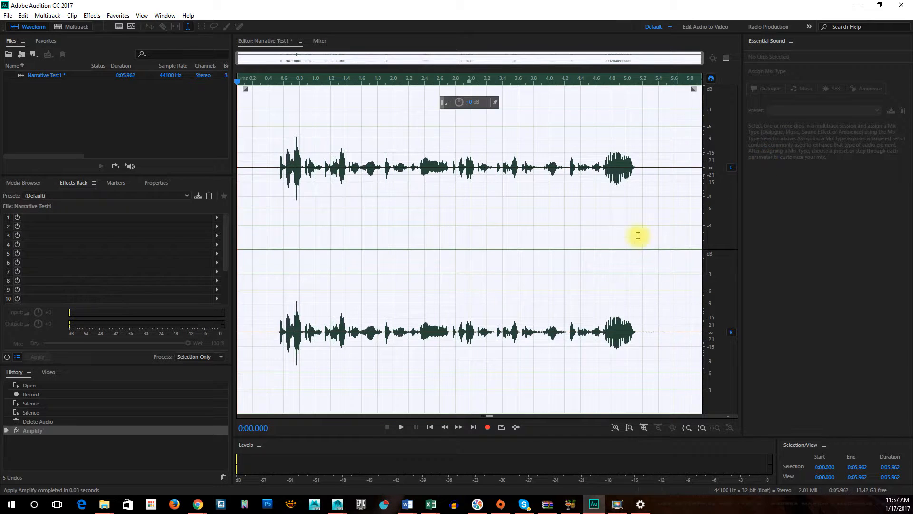
left_click(632, 247)
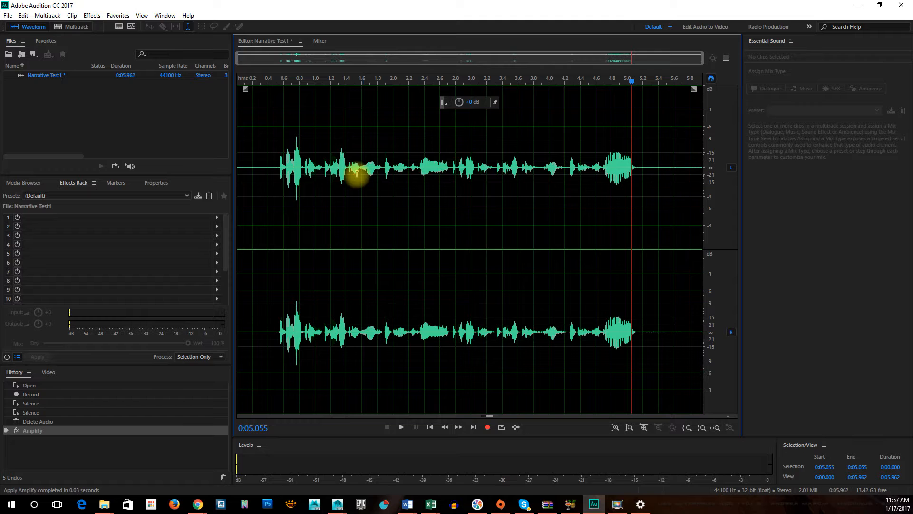
Step: Play back the amplified recording from about 1.1 seconds and continue listening from 2.8 seconds
left_click(296, 226)
left_click(324, 219)
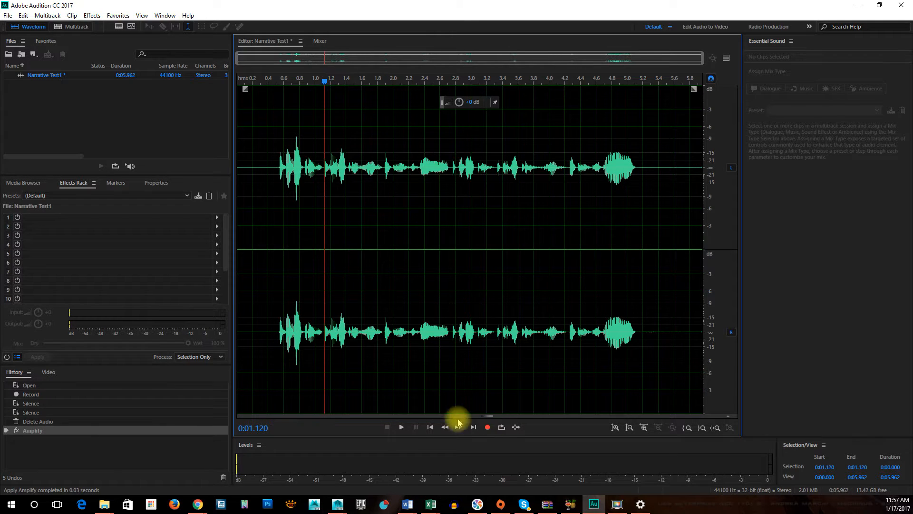
left_click(400, 428)
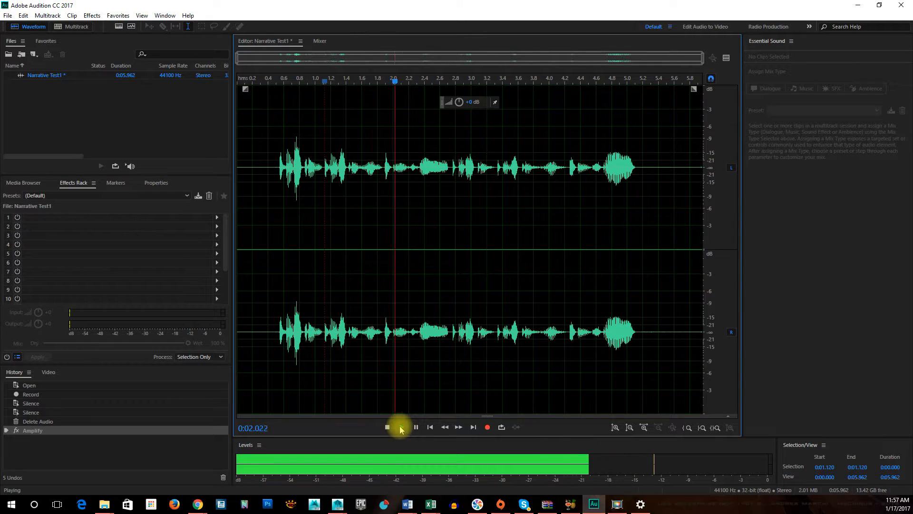
left_click(400, 428)
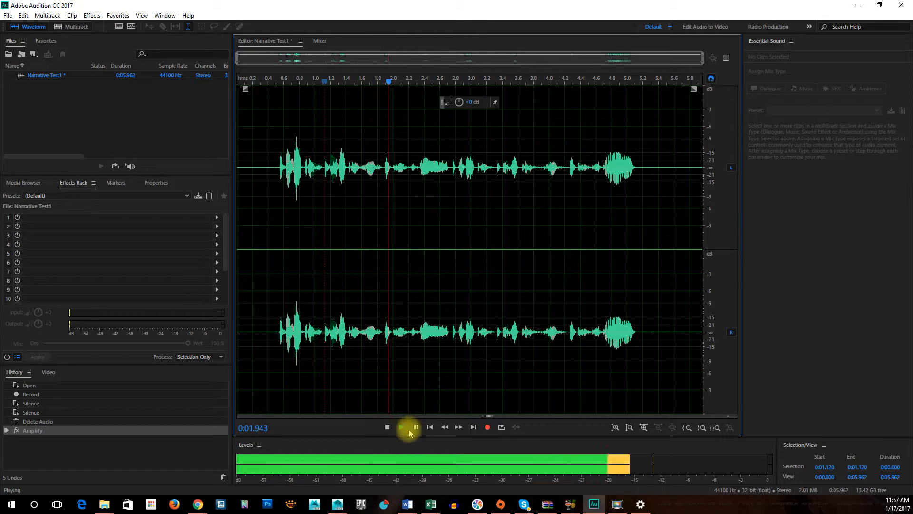
left_click(415, 428)
left_click(454, 185)
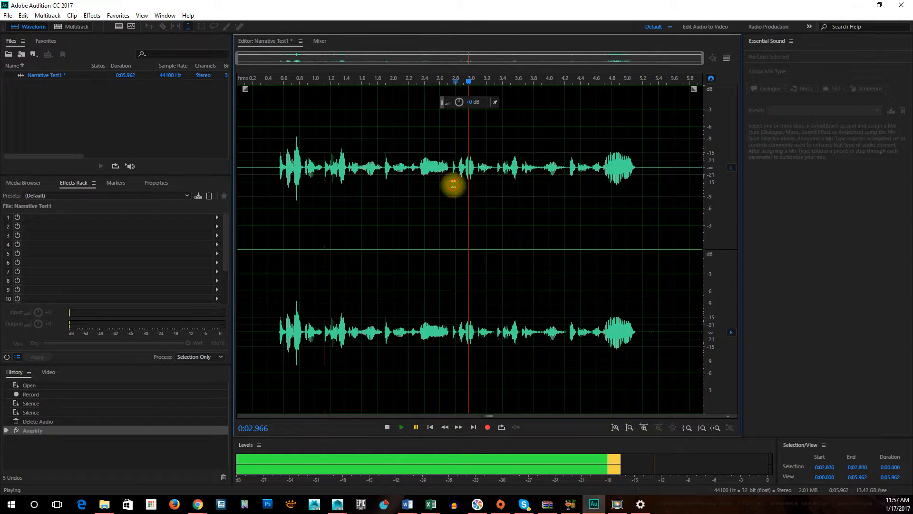
Step: Select the words from about 2.72 to 3.31 seconds and play back the recording around them
left_click_drag(450, 184, 497, 191)
left_click(400, 428)
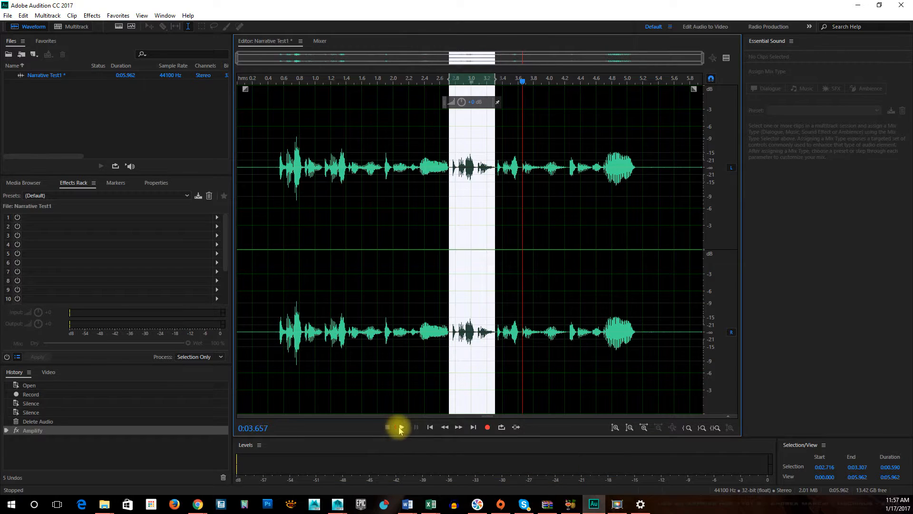
left_click(400, 428)
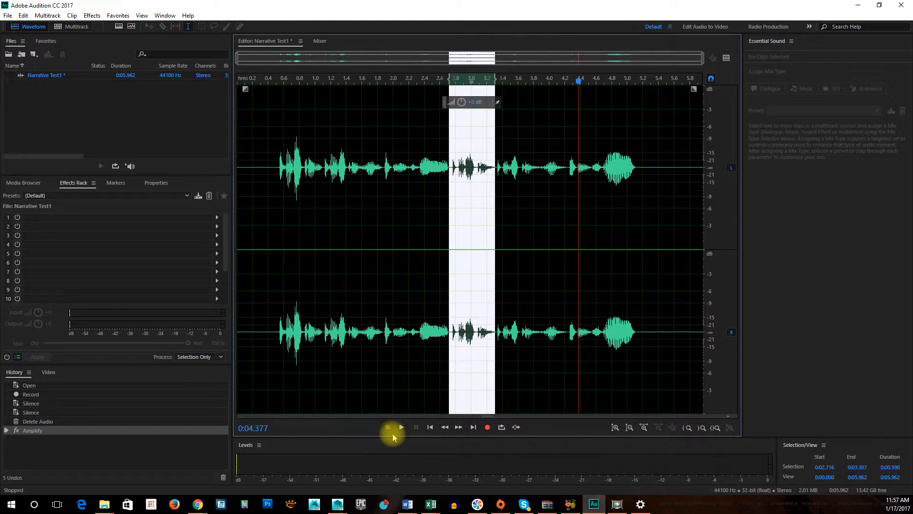
left_click(399, 429)
left_click(399, 428)
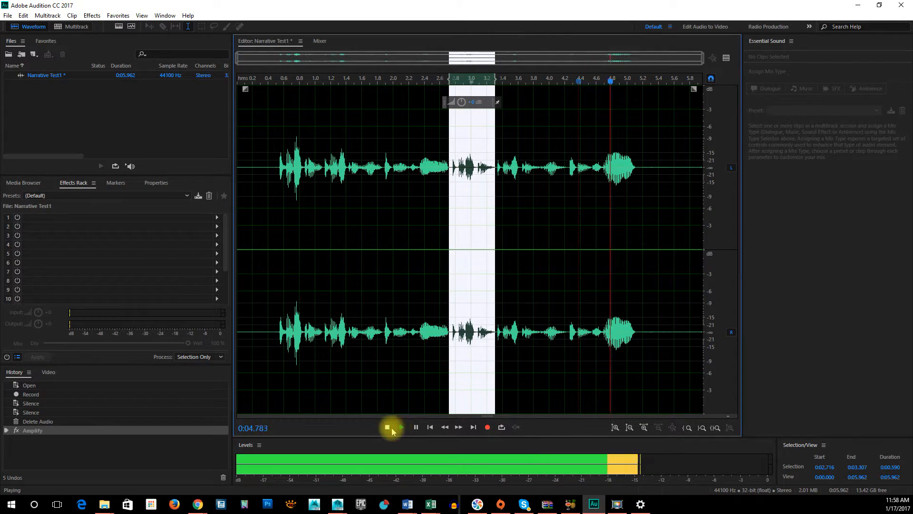
Step: Select the words from about 2.74 to 3.29 seconds and check the selection by playing the audio
left_click(449, 157)
left_click_drag(451, 173, 495, 175)
left_click(401, 427)
left_click(402, 427)
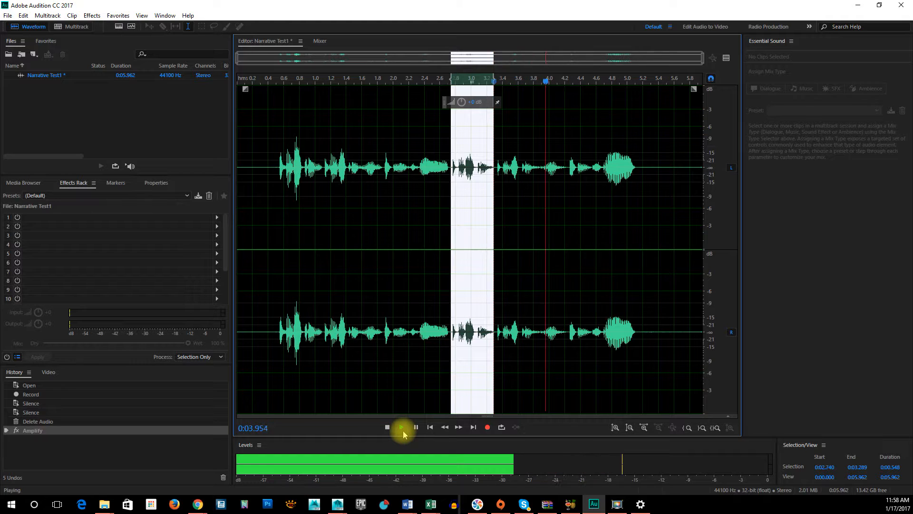
left_click(383, 430)
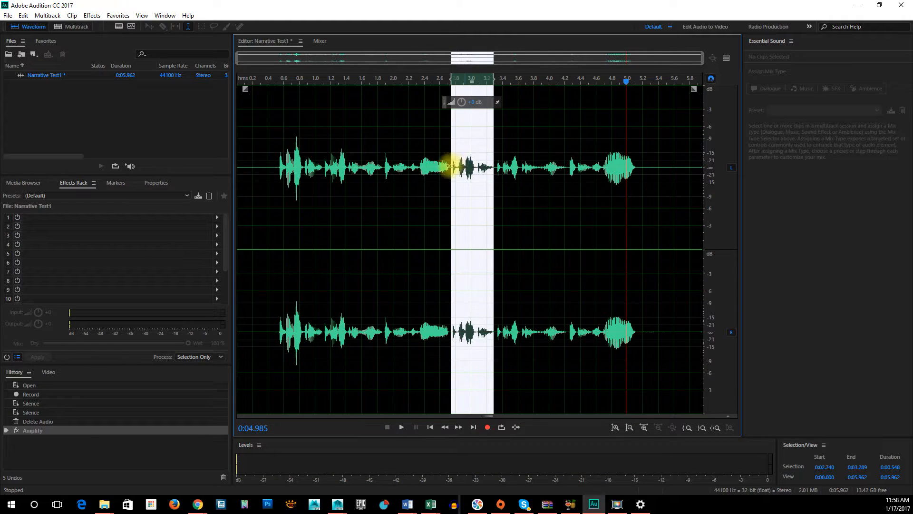
Step: Open the Generate Tones effect for the selected words and preview the default 440 Hz sine tone
left_click(92, 15)
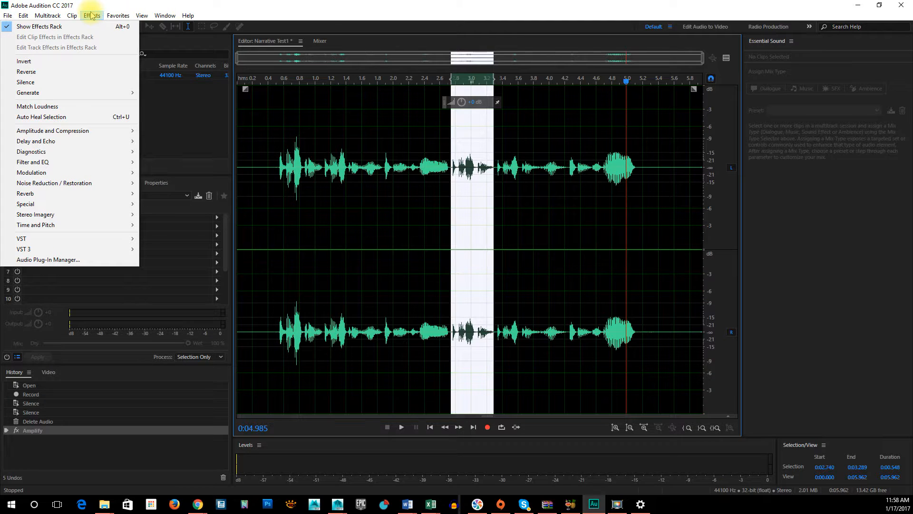
mouse_move(80, 185)
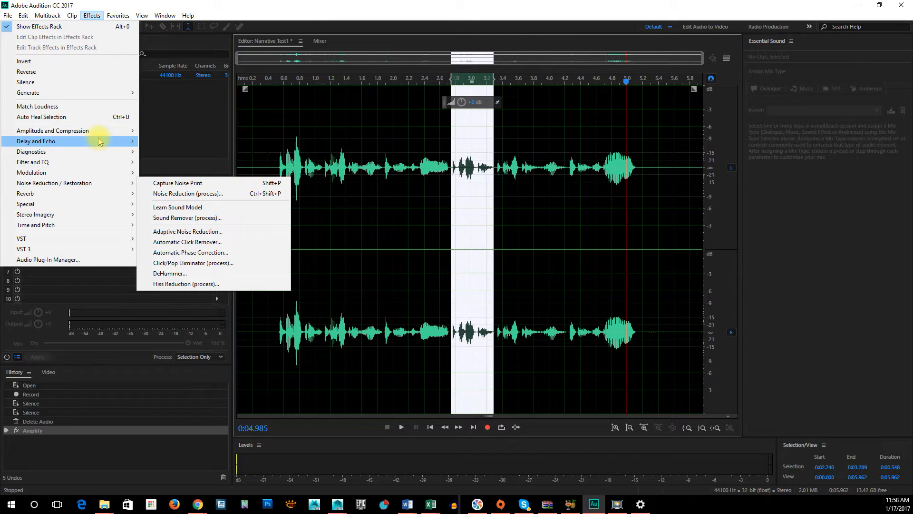
mouse_move(99, 141)
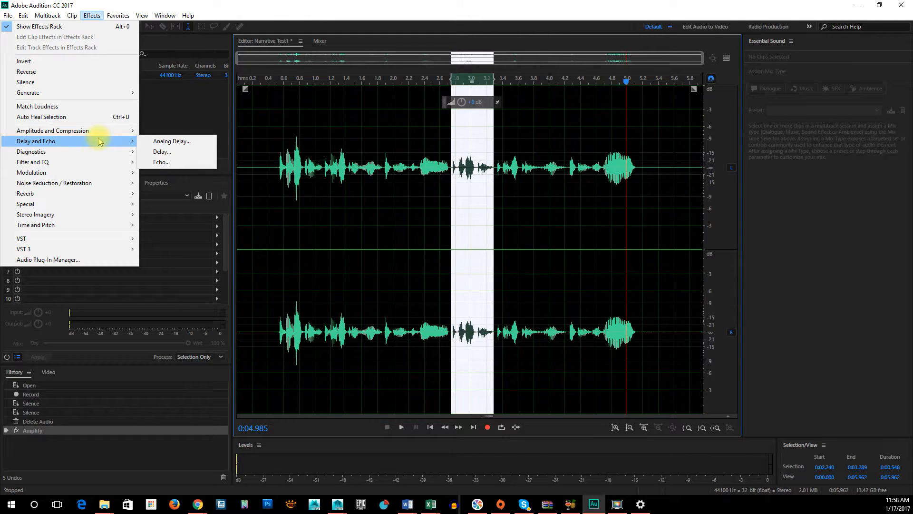
mouse_move(91, 167)
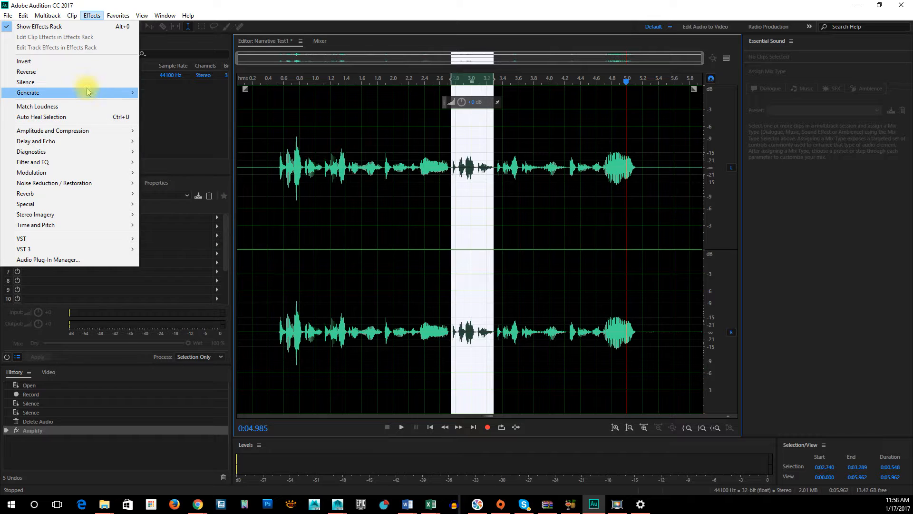
mouse_move(79, 96)
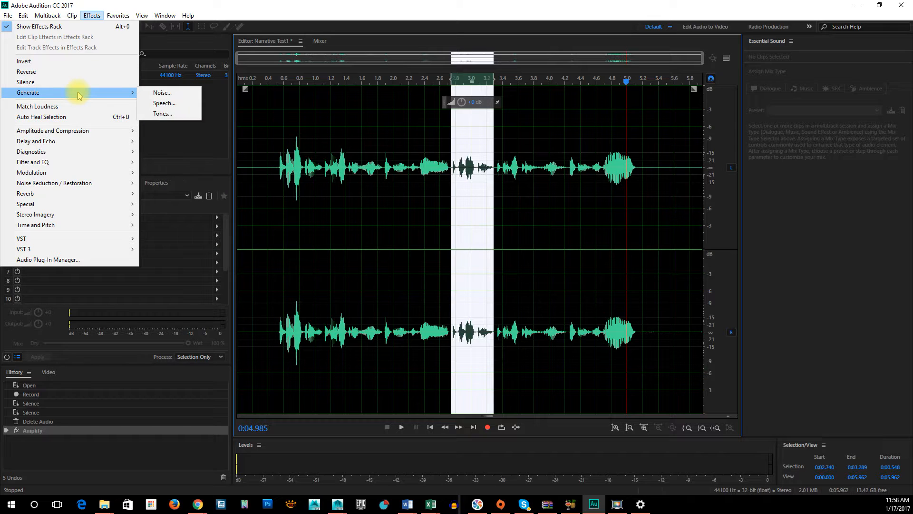
left_click(162, 114)
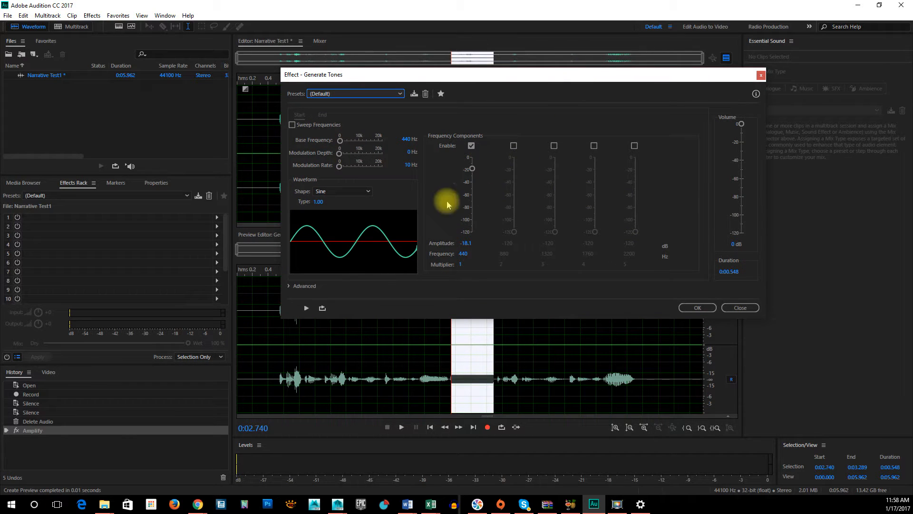
left_click(306, 309)
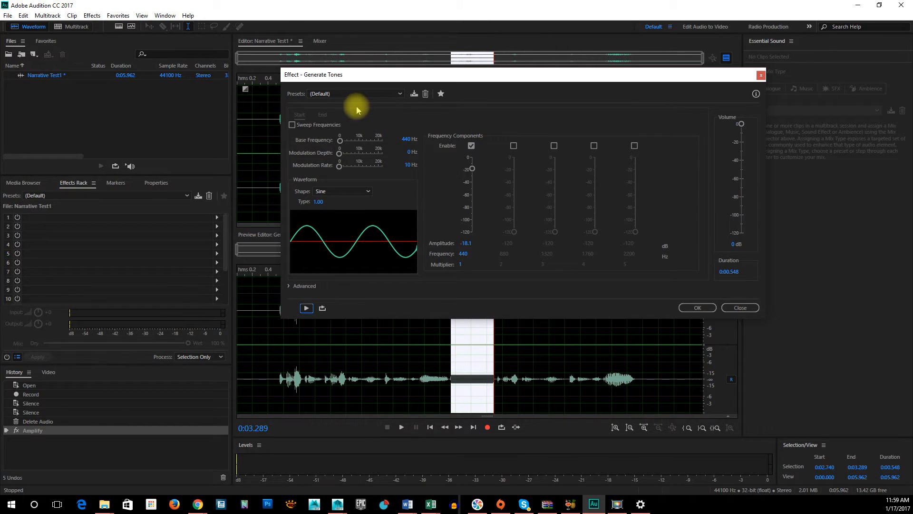
Step: Review the tone presets, keep (Default), and replace the selected words with the generated tone
left_click(400, 94)
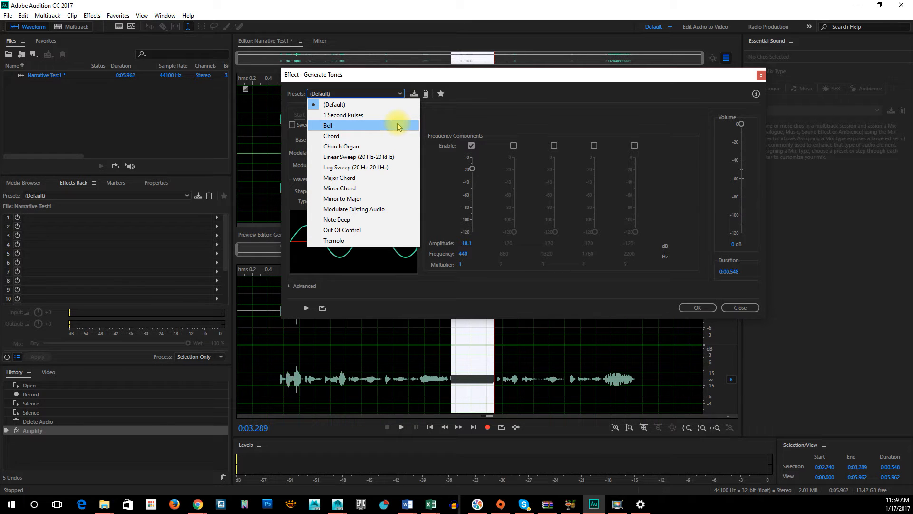
left_click(492, 125)
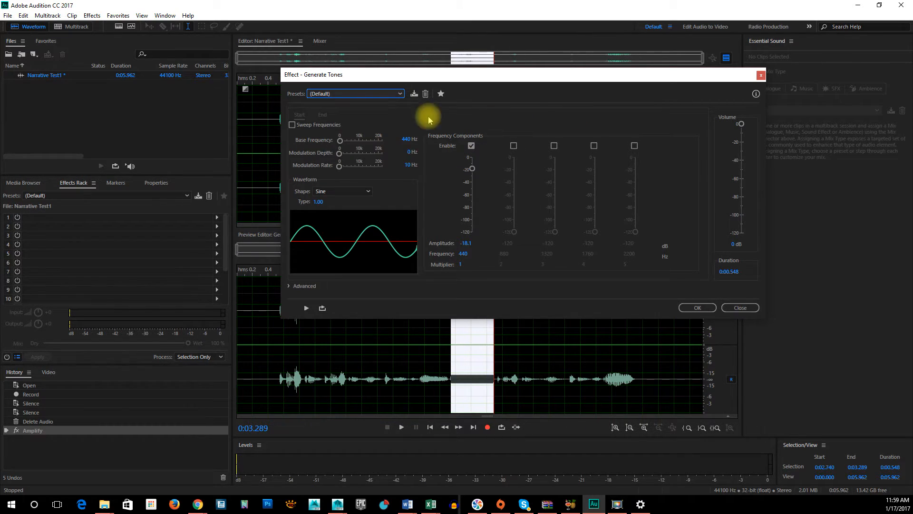
left_click(697, 307)
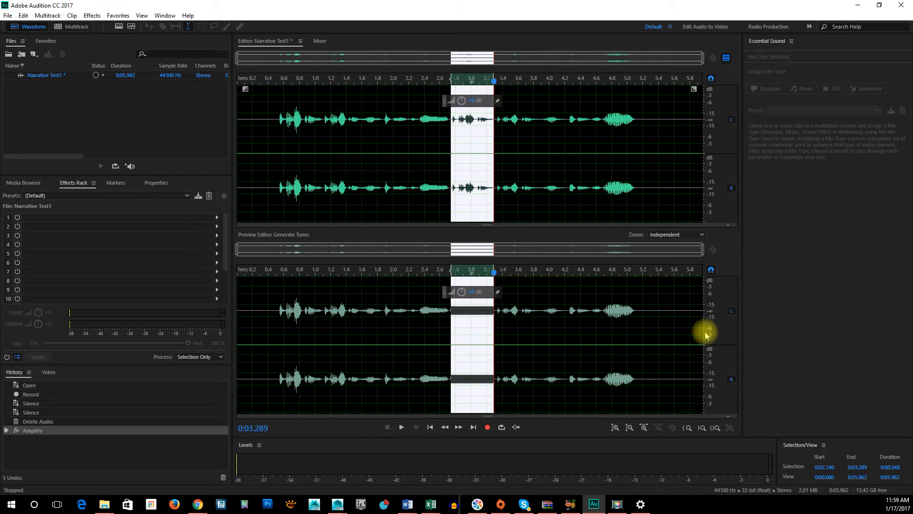
Step: Play back the recording from 1.6 seconds to hear the tone covering the replaced words
left_click(362, 167)
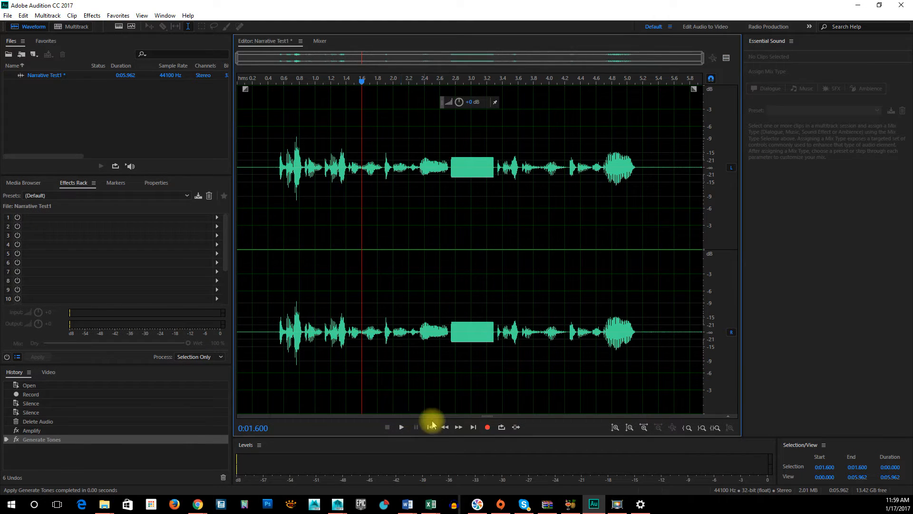
left_click(403, 427)
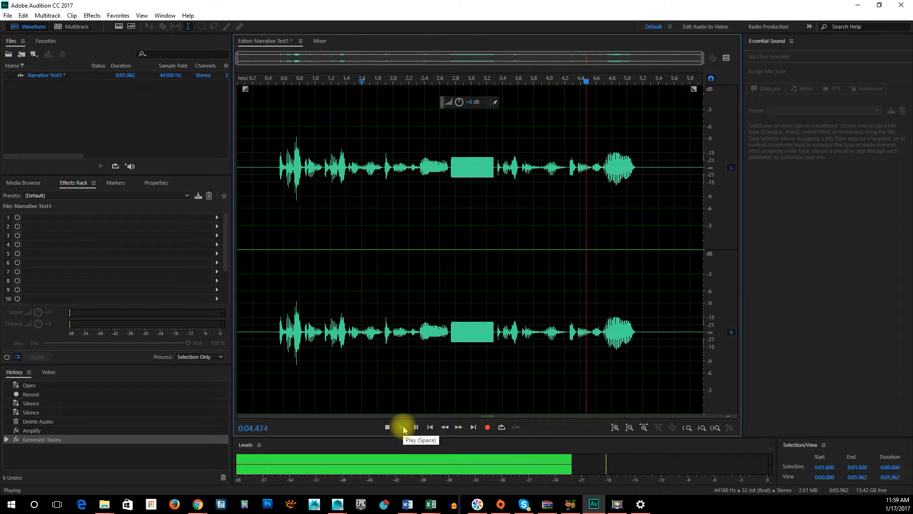
left_click(408, 426)
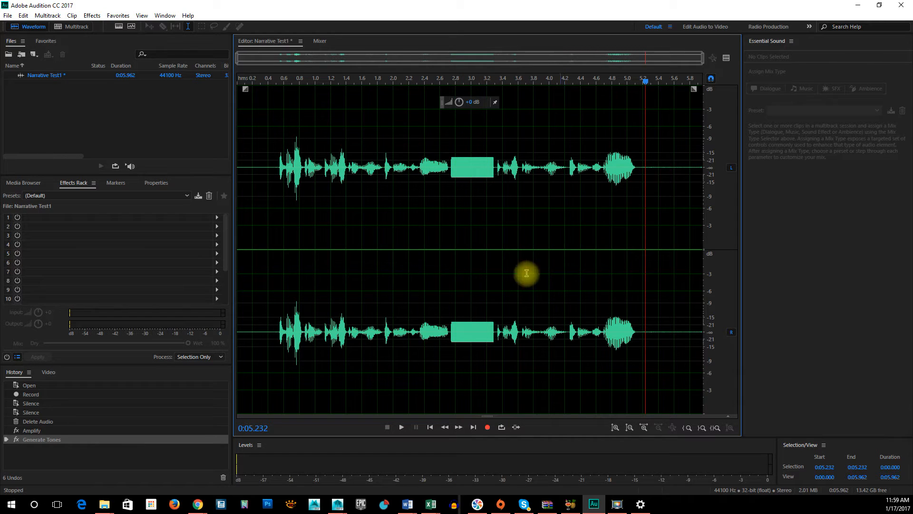
left_click(409, 257)
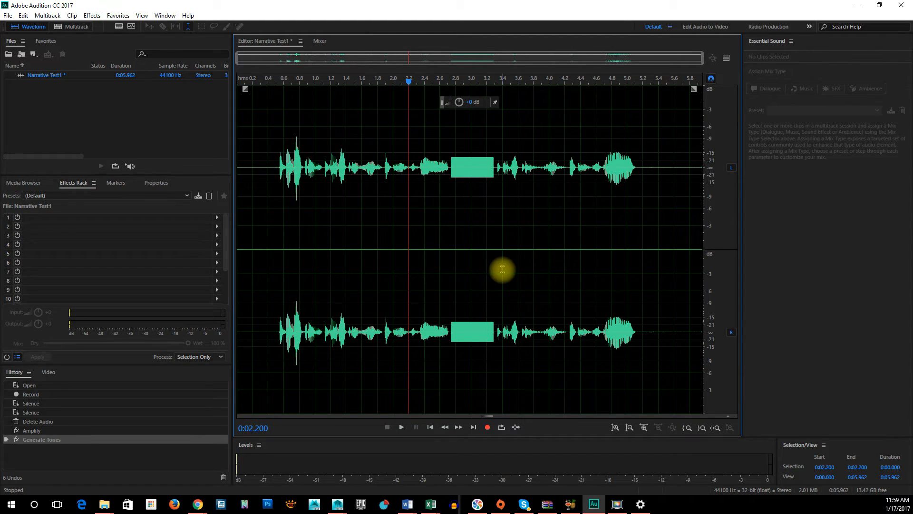
left_click_drag(268, 167, 636, 200)
left_click(605, 259)
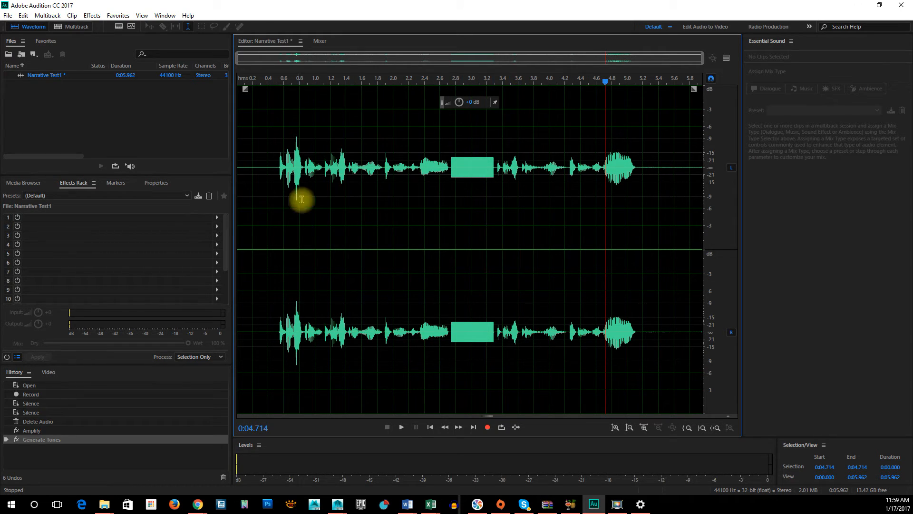
Step: Save the edited recording as Narrative Test1.wav in the Documents folder, reviewing the available formats and keeping Wave PCM (*.wav, *.bwf)
left_click(6, 16)
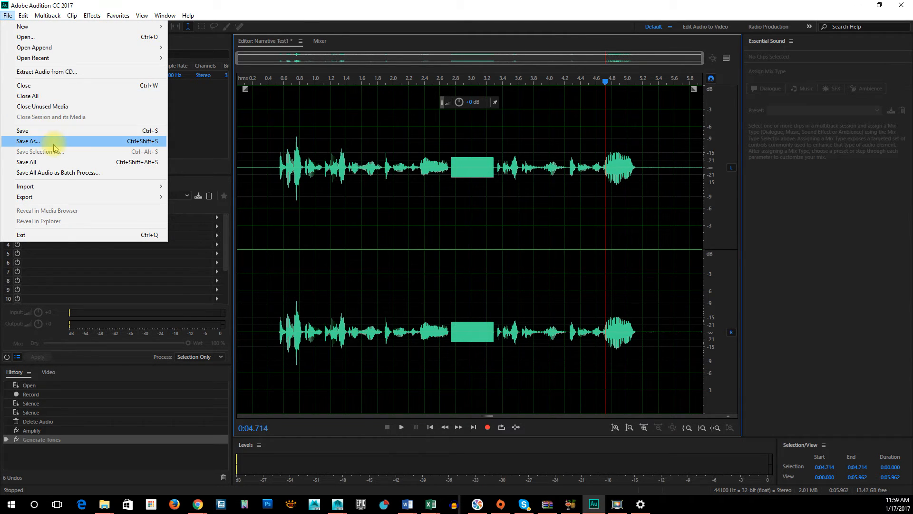
left_click(55, 130)
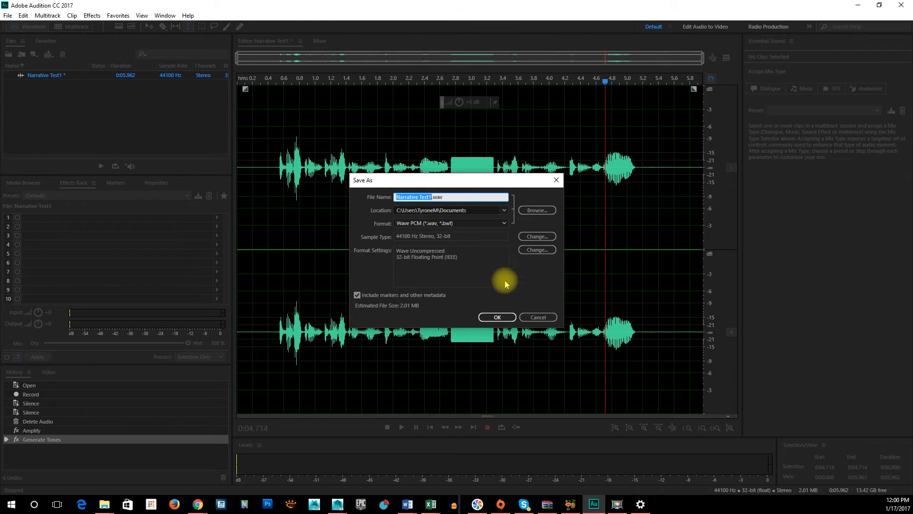
left_click_drag(501, 182, 504, 148)
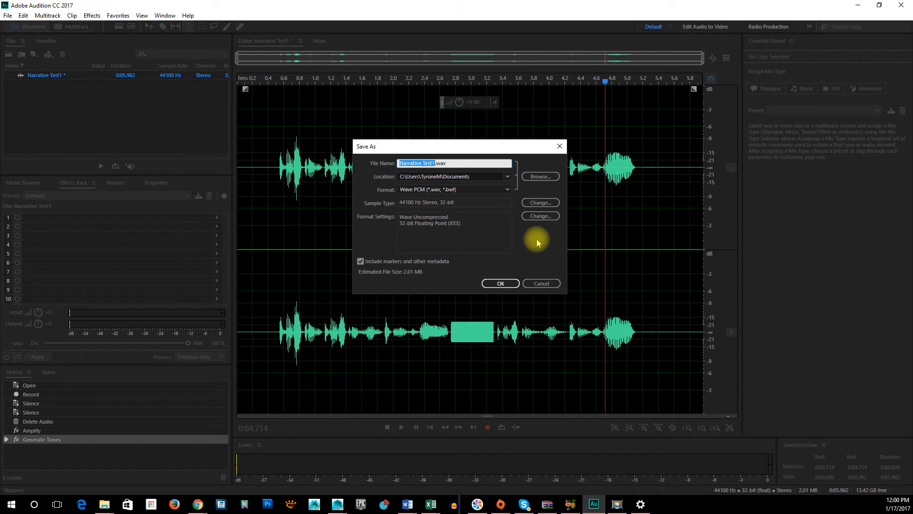
left_click(490, 192)
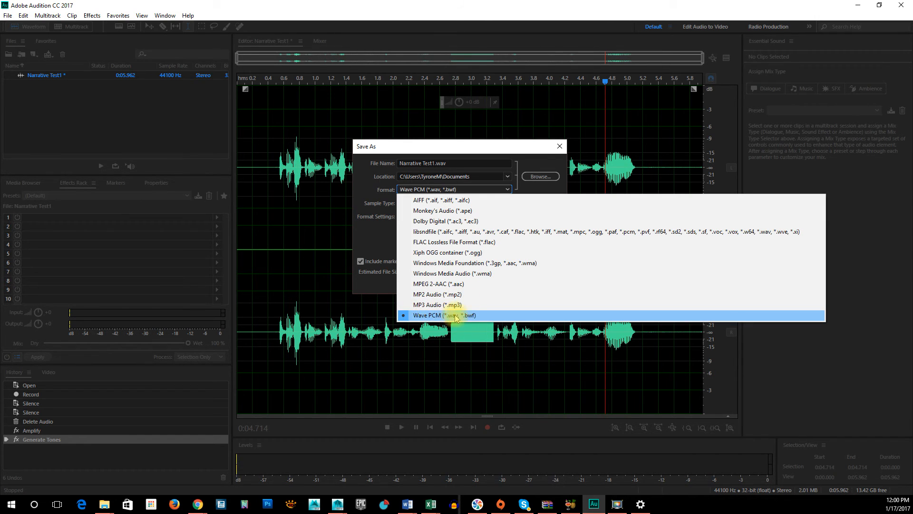
left_click(537, 157)
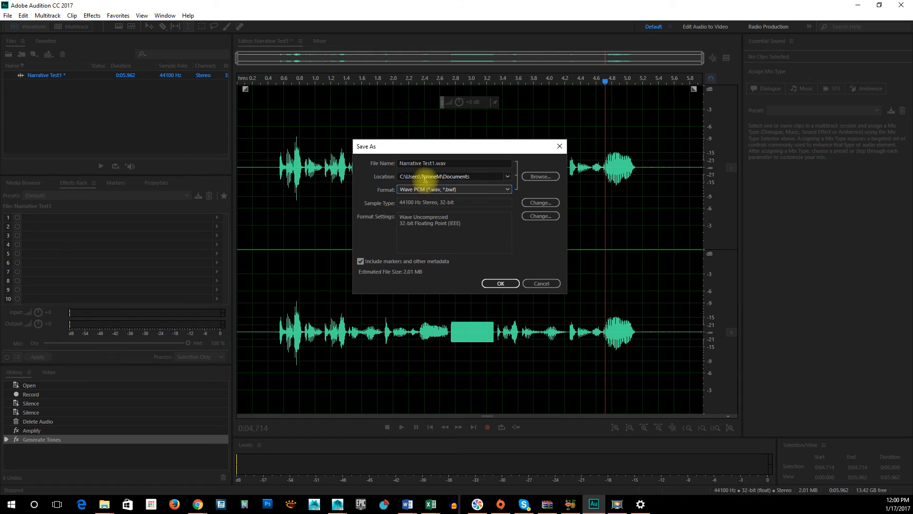
left_click(499, 285)
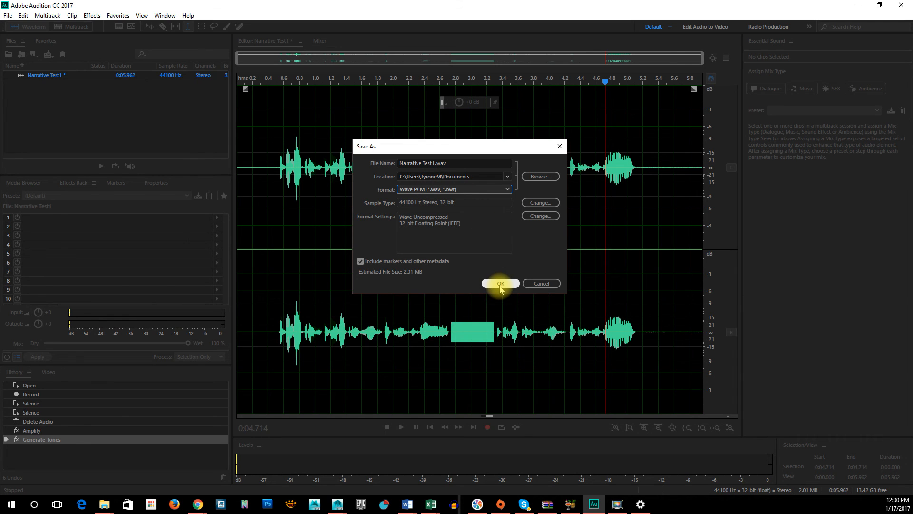
left_click(500, 284)
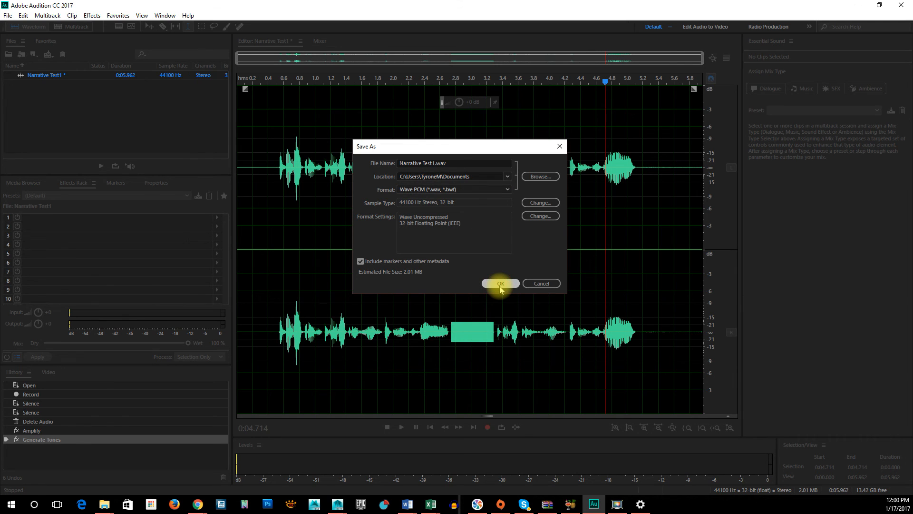